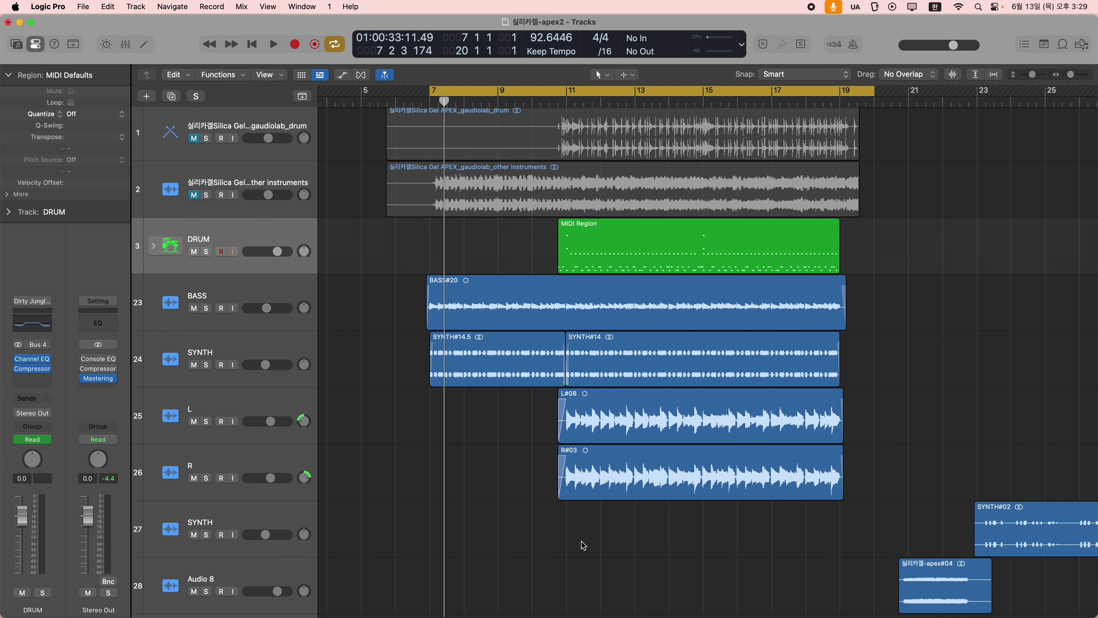
pyautogui.scroll(1, 583, 546)
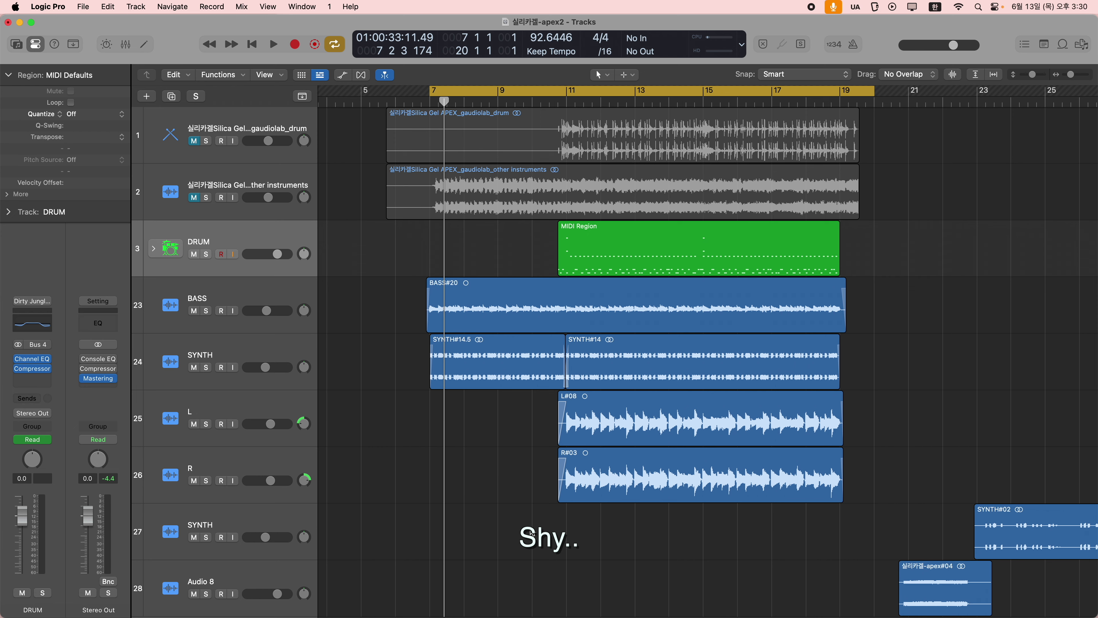
pyautogui.scroll(-2, 532, 534)
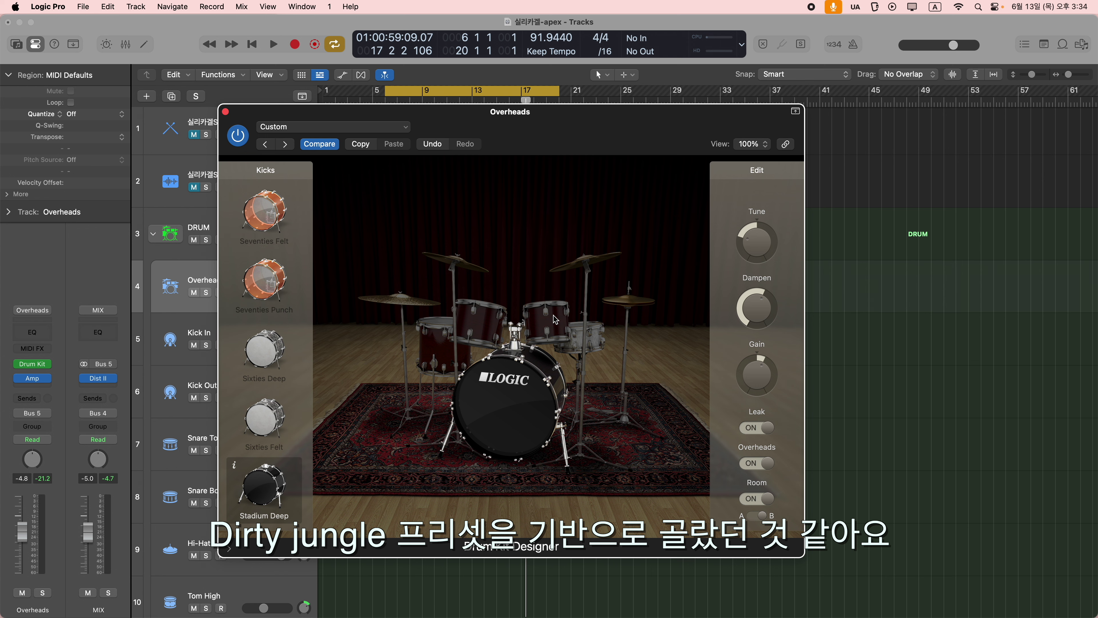
# Examine the kick and snare choices of the Overheads track's Drum Kit Designer.
pyautogui.moveTo(592, 141); pyautogui.dragTo(623, 157)
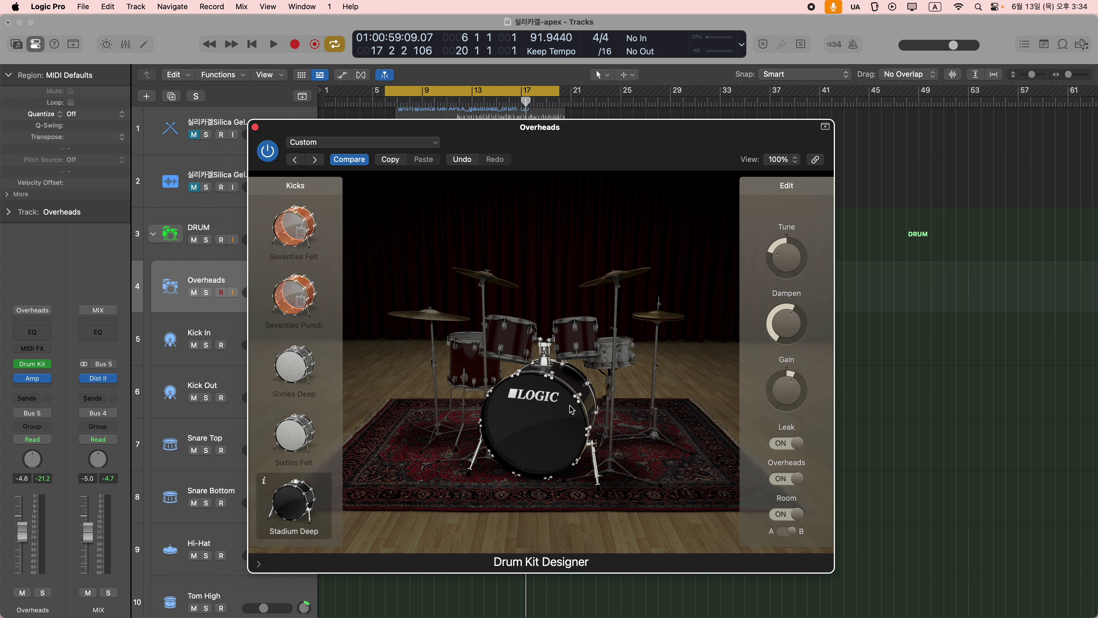
pyautogui.click(559, 414)
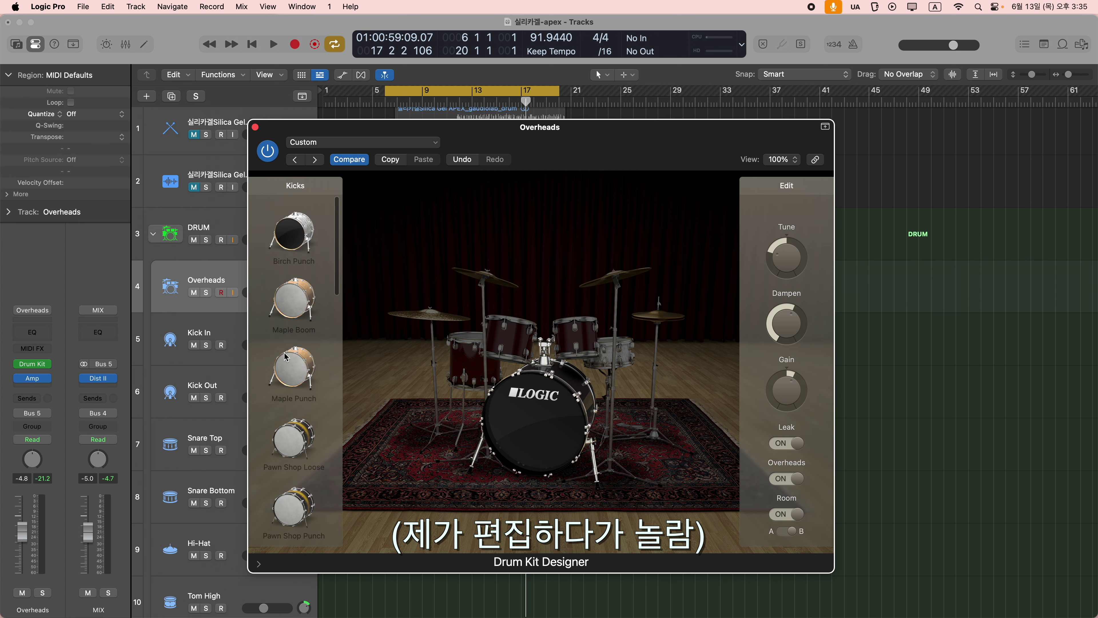
pyautogui.click(530, 424)
pyautogui.click(619, 353)
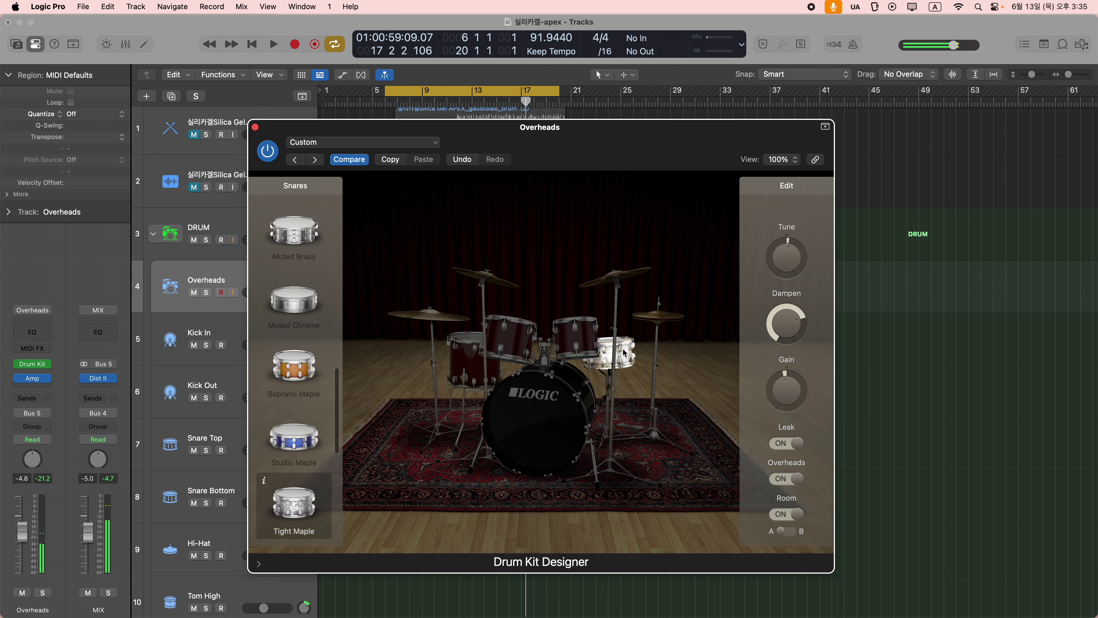
pyautogui.scroll(10, 325, 417)
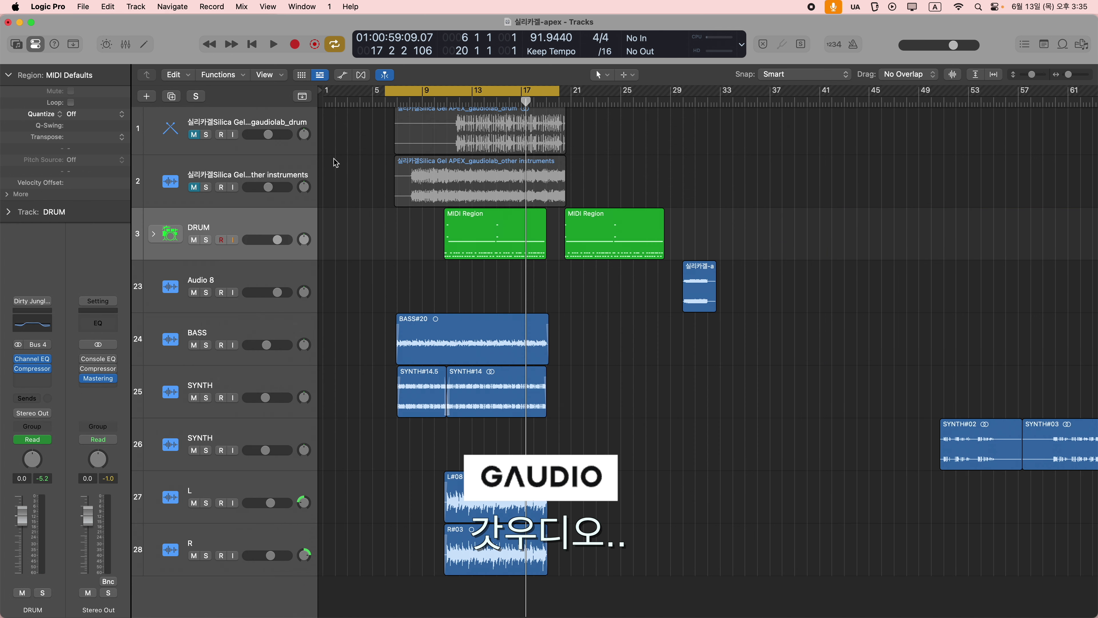
# Open the first MIDI region of the DRUM track in the Piano Roll and examine its notes back to bar 13.
pyautogui.click(437, 139)
pyautogui.click(452, 182)
pyautogui.scroll(1, 463, 203)
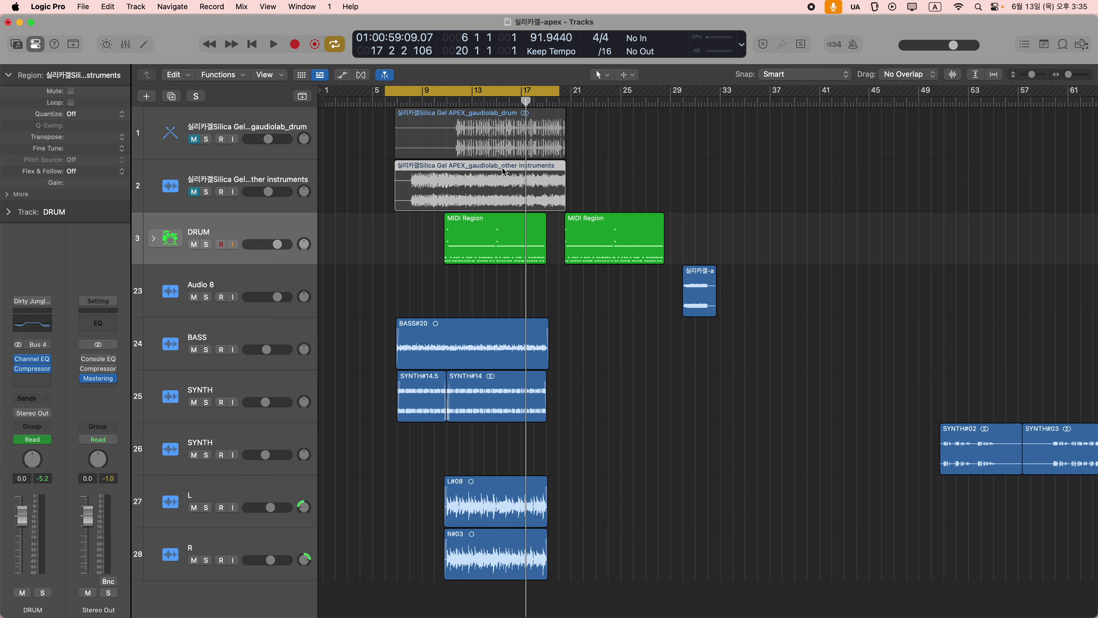
pyautogui.doubleClick(506, 230)
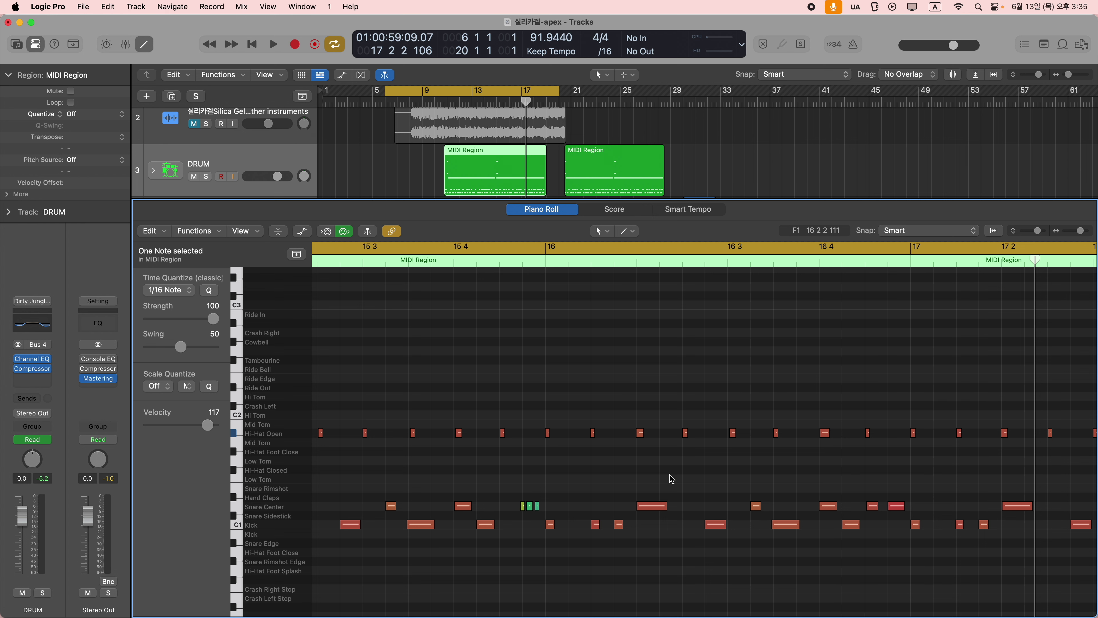
pyautogui.hscroll(-5, 672, 479)
pyautogui.hscroll(-2, 792, 422)
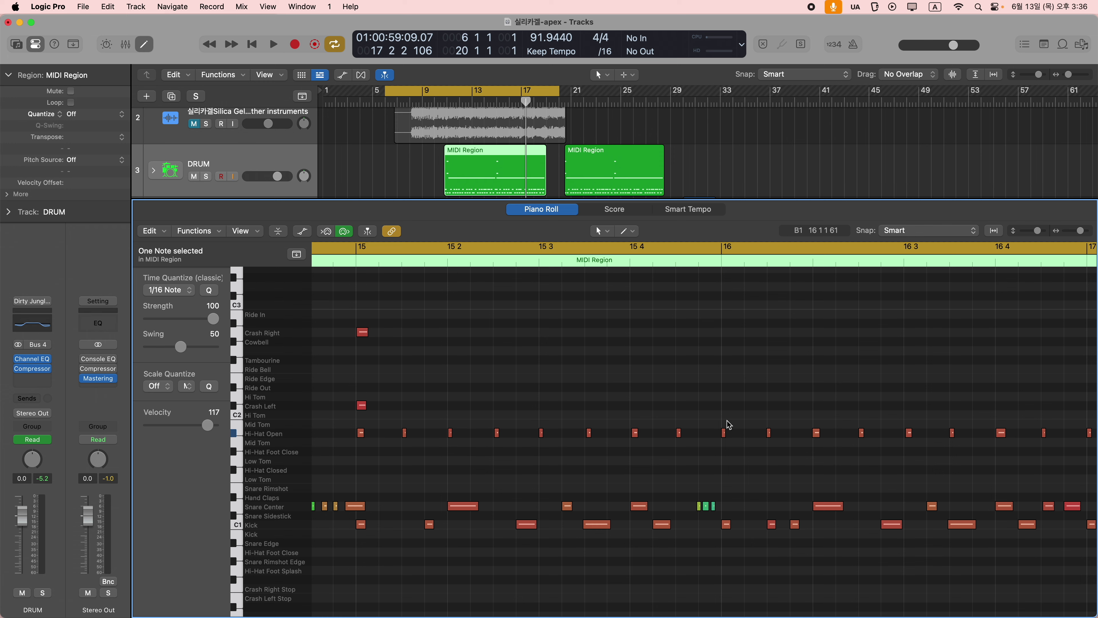
pyautogui.hscroll(-6, 543, 501)
pyautogui.hscroll(-20, 462, 491)
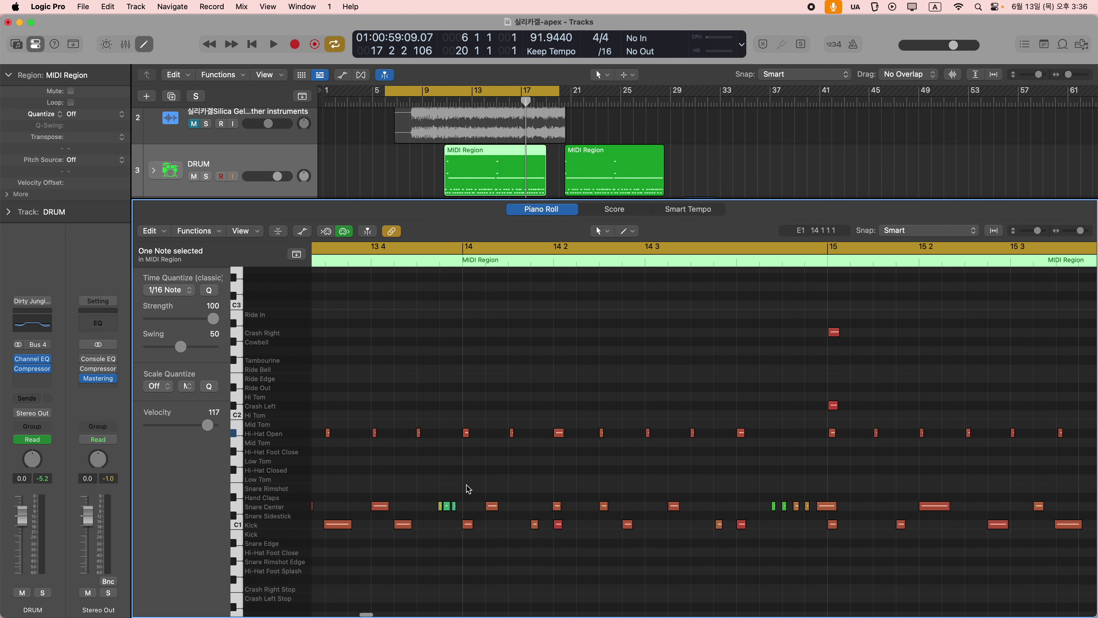
# Turn off cycle mode, solo the DRUM track, and select the three short Snare Center notes just before bar 13.
pyautogui.moveTo(686, 518); pyautogui.dragTo(742, 495)
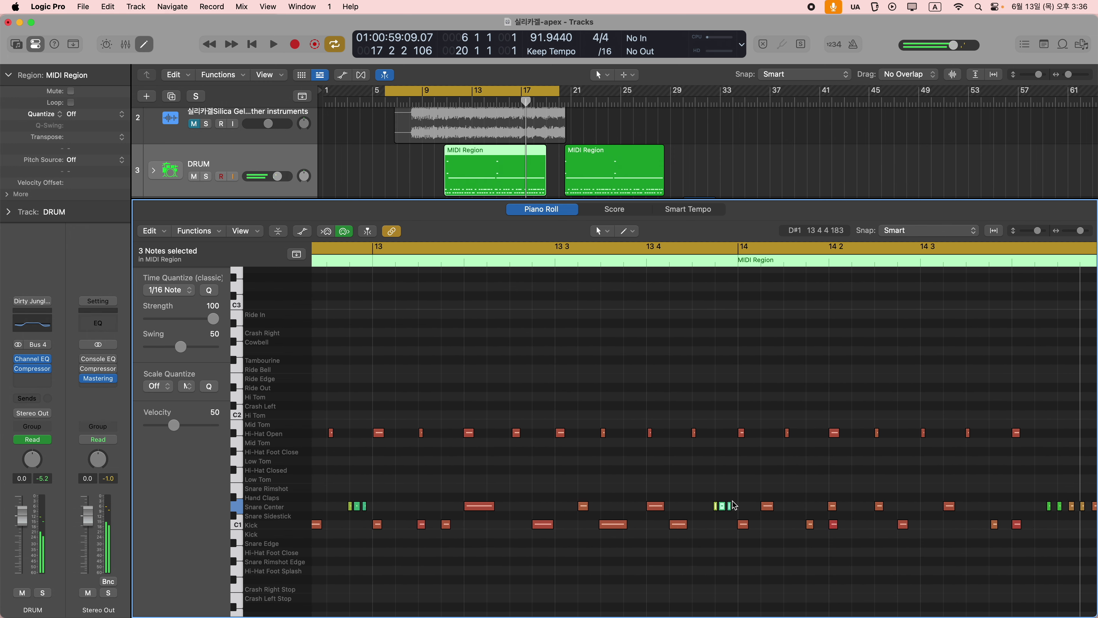
pyautogui.press('c')
pyautogui.press('s')
pyautogui.moveTo(491, 475); pyautogui.dragTo(558, 517)
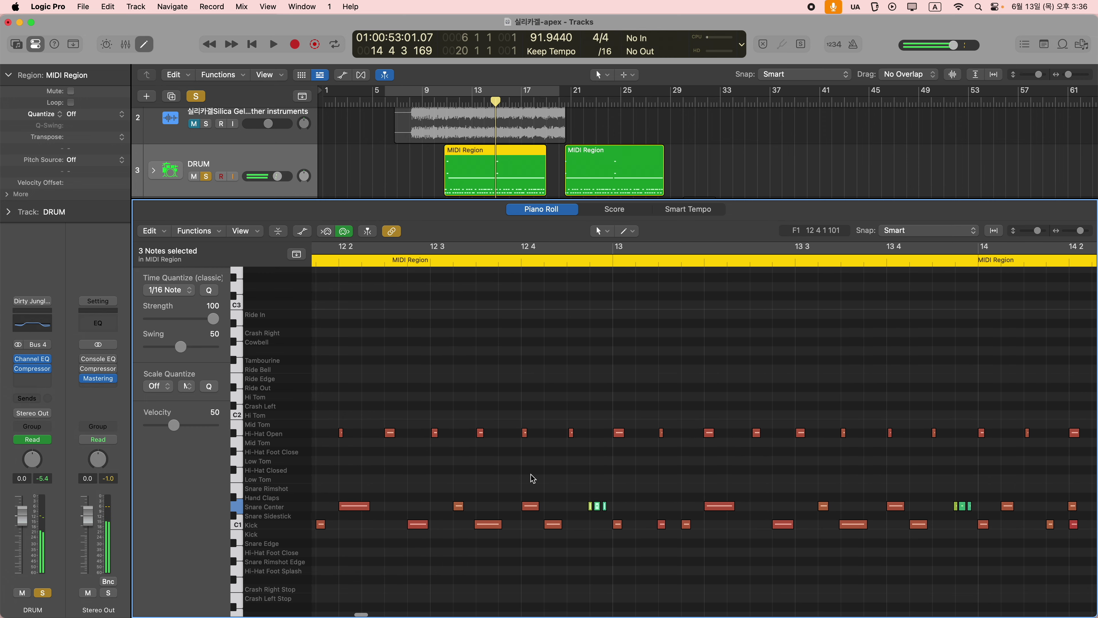
# Play back the soloed drums through bar 13 into bar 14, stop, and close the Piano Roll.
pyautogui.press('space')
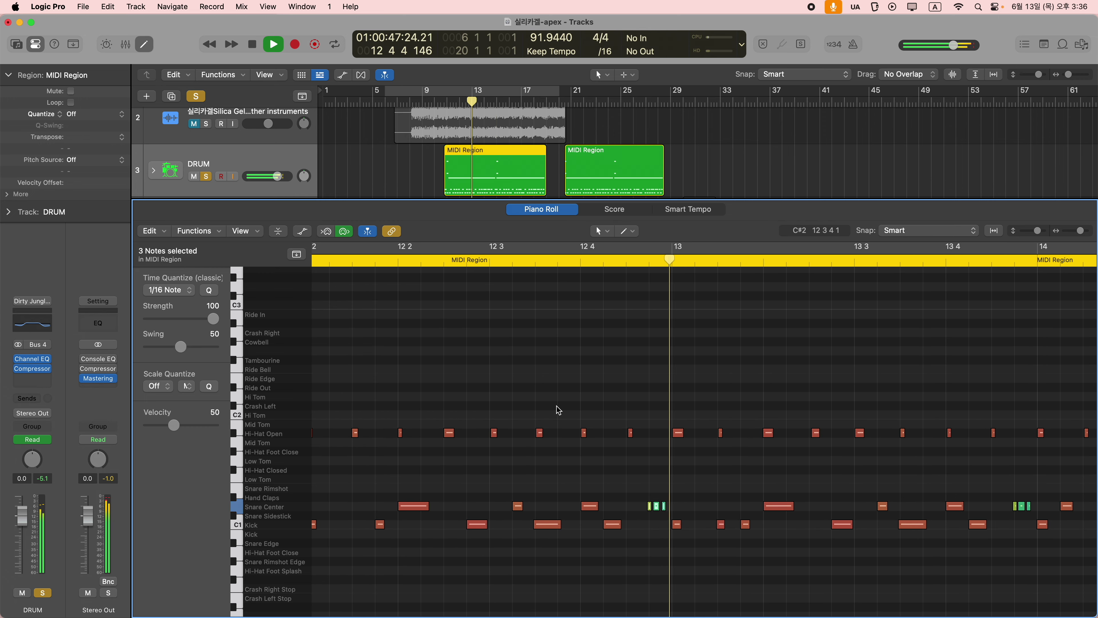
pyautogui.hscroll(3, 666, 411)
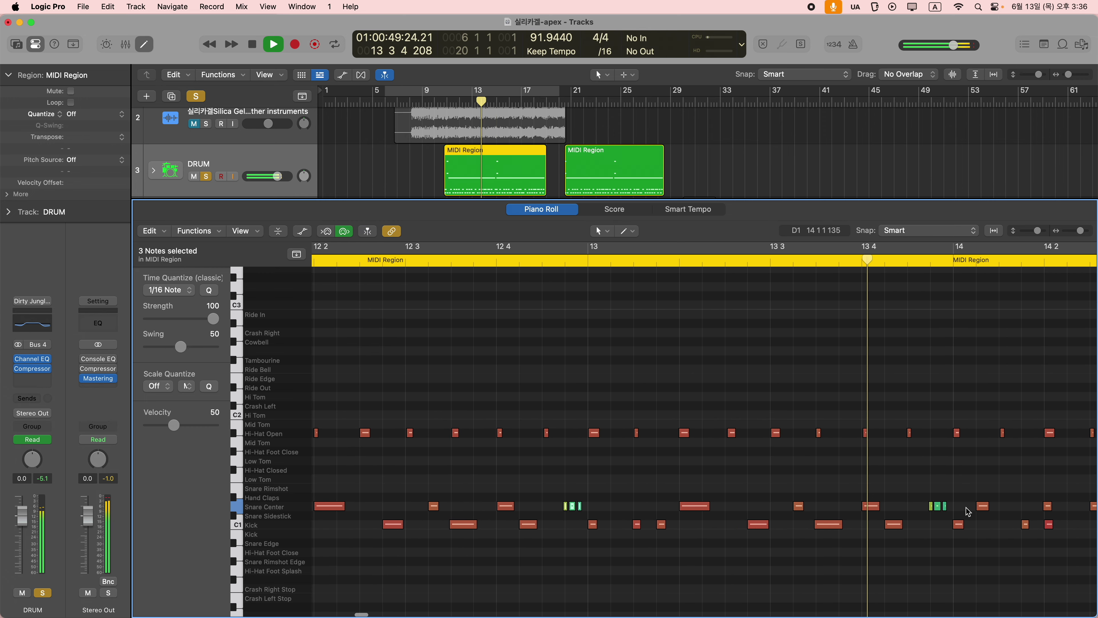
pyautogui.press('space')
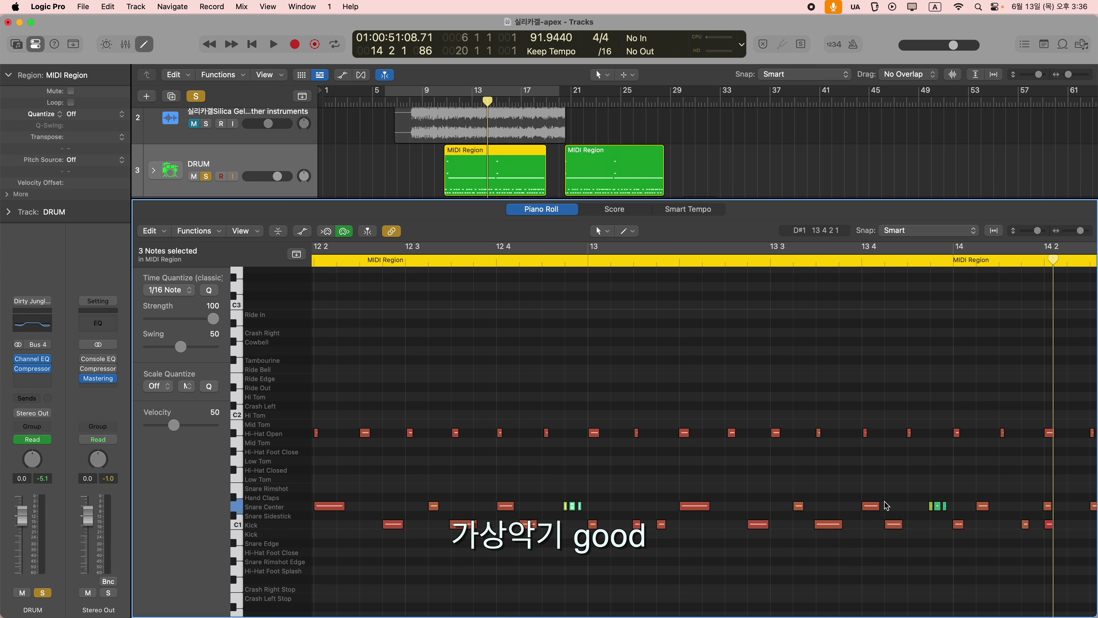
pyautogui.press('e')
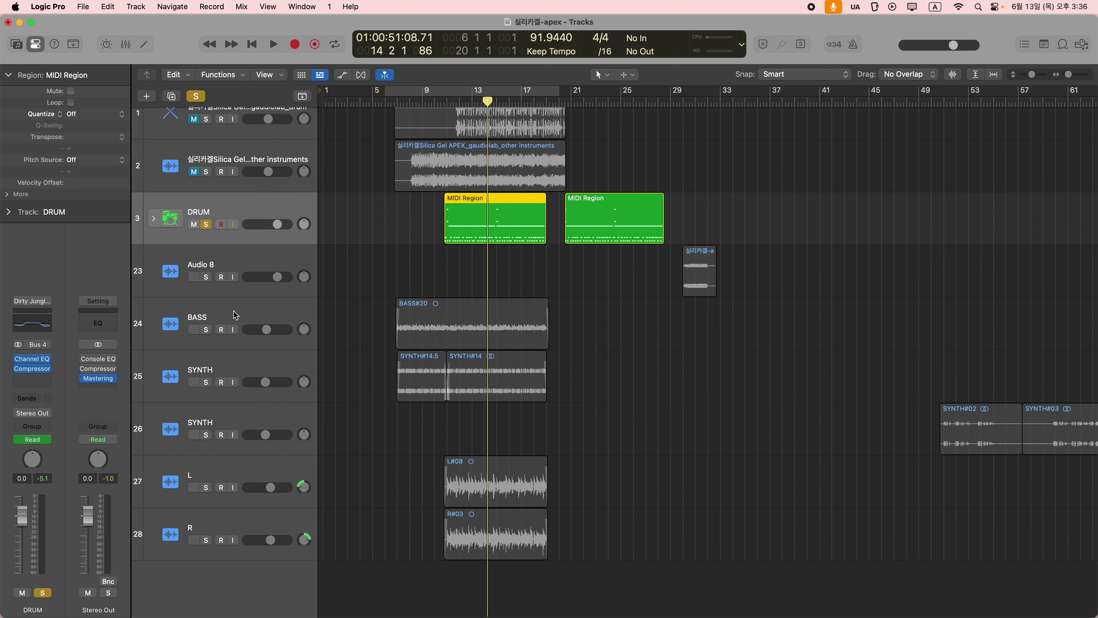
# Solo only the BASS track and listen to its region without the plug-in effects.
pyautogui.click(203, 322)
pyautogui.keyDown('alt'); pyautogui.click(207, 330); pyautogui.keyUp('alt')
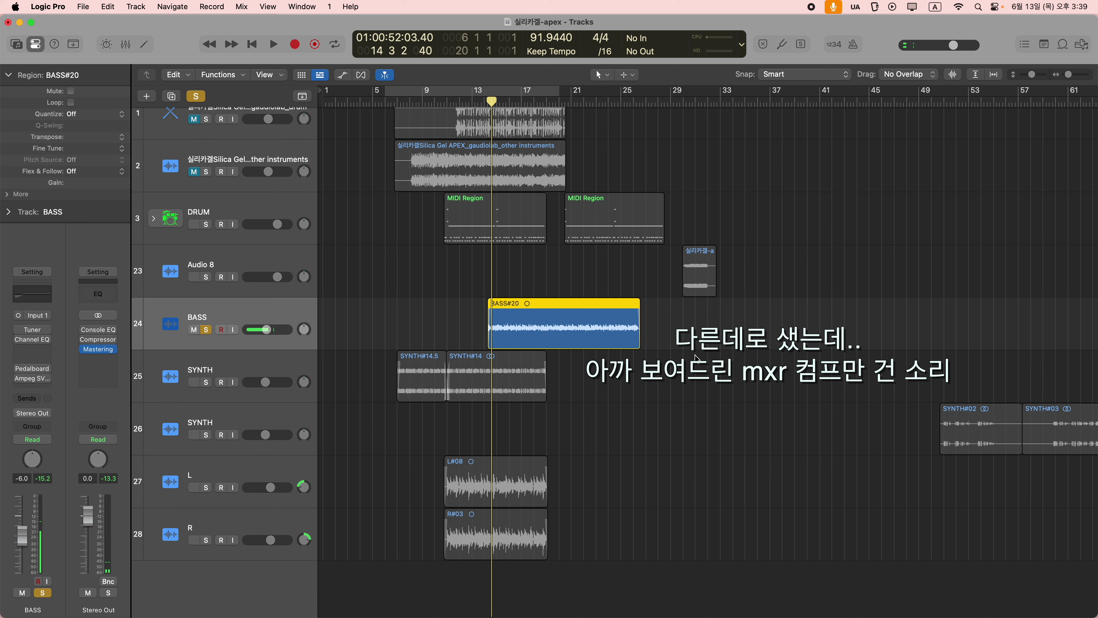
pyautogui.press('space')
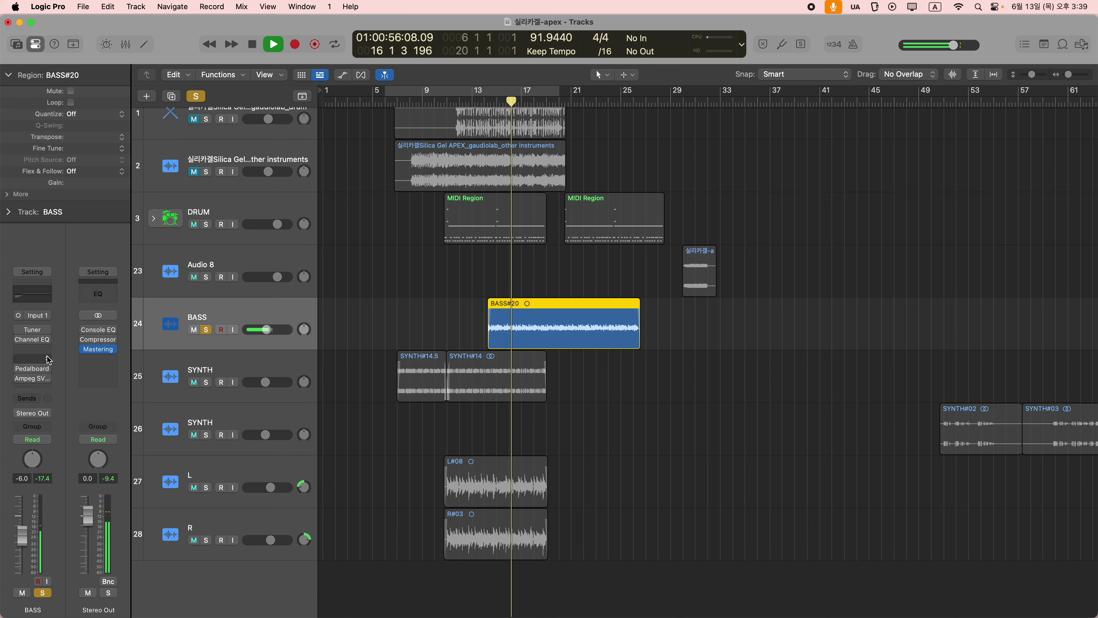
pyautogui.moveTo(29, 345)
pyautogui.press('space')
# Turn on the BASS track's Channel EQ and compare playback with its 58 Hz low shelf band off and on.
pyautogui.click(28, 342)
pyautogui.press('space')
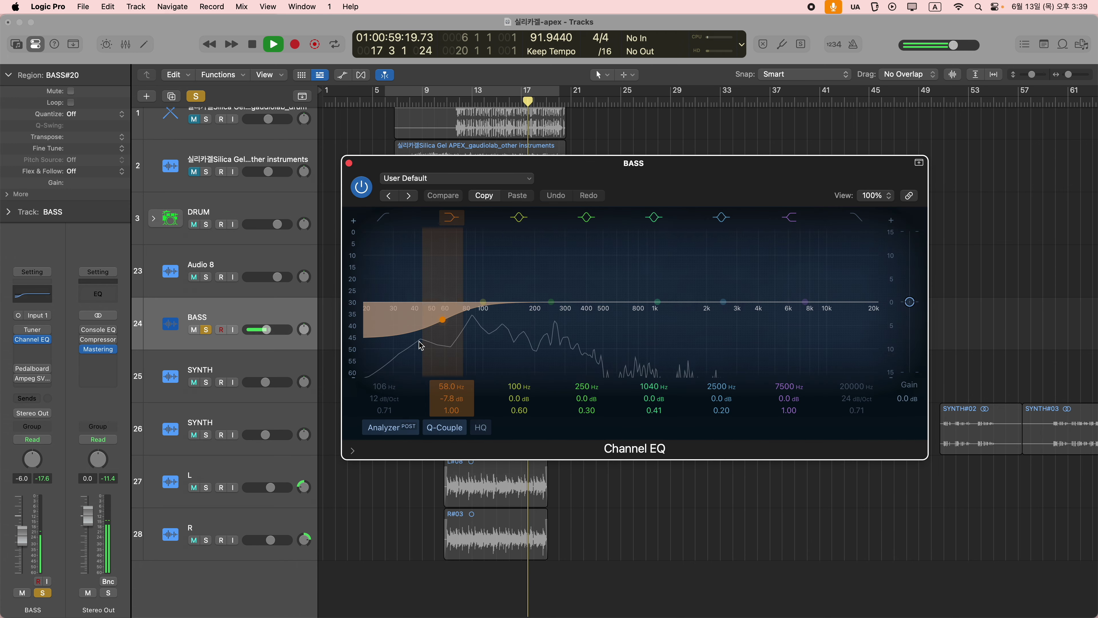
pyautogui.click(452, 218)
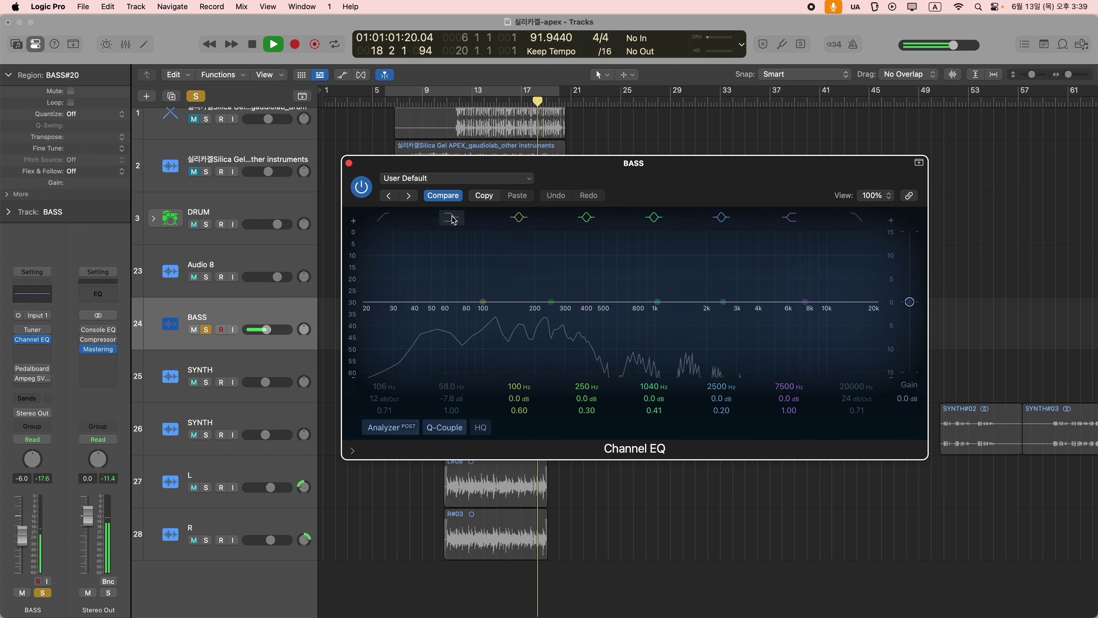
pyautogui.click(452, 218)
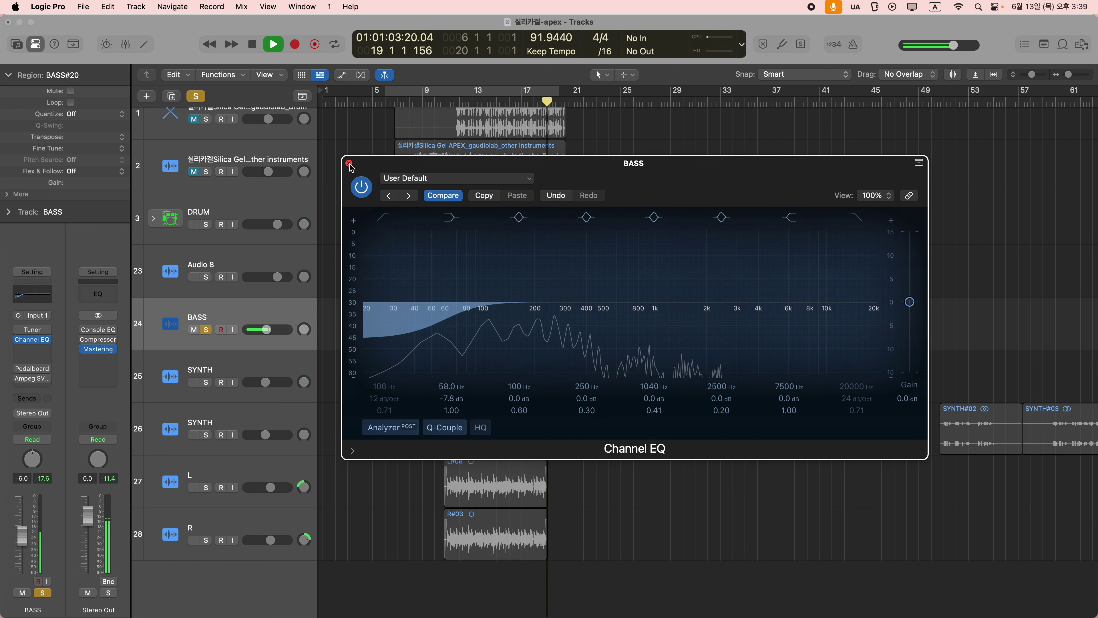
pyautogui.press('space')
pyautogui.click(349, 163)
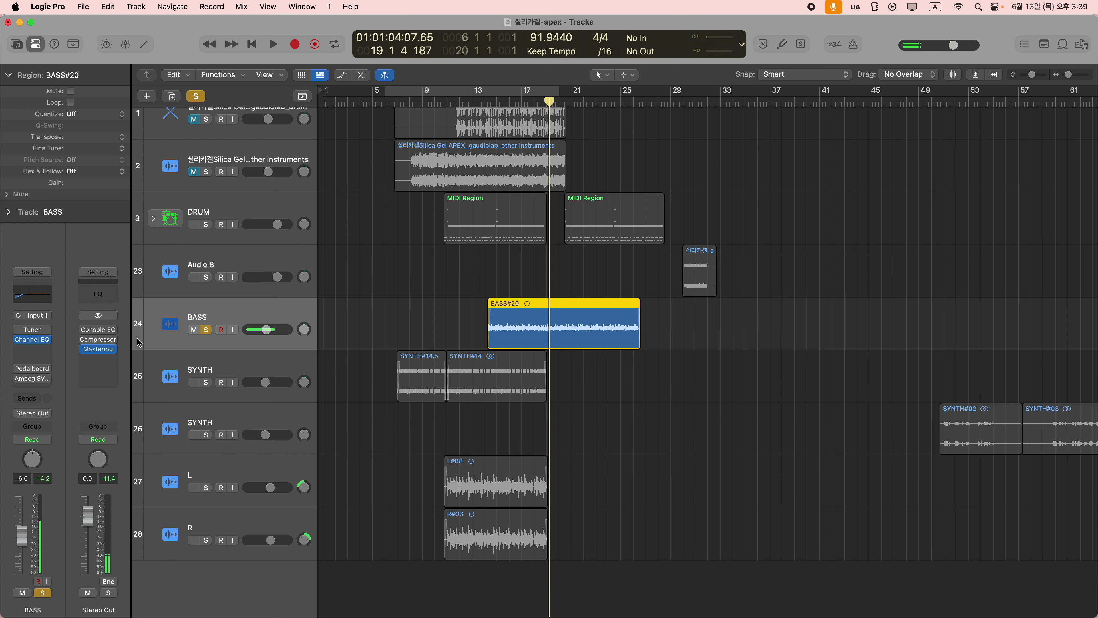
# Open the BASS track's Pedalboard and check its pedals, including the Grit pedal's Filter value.
pyautogui.click(32, 370)
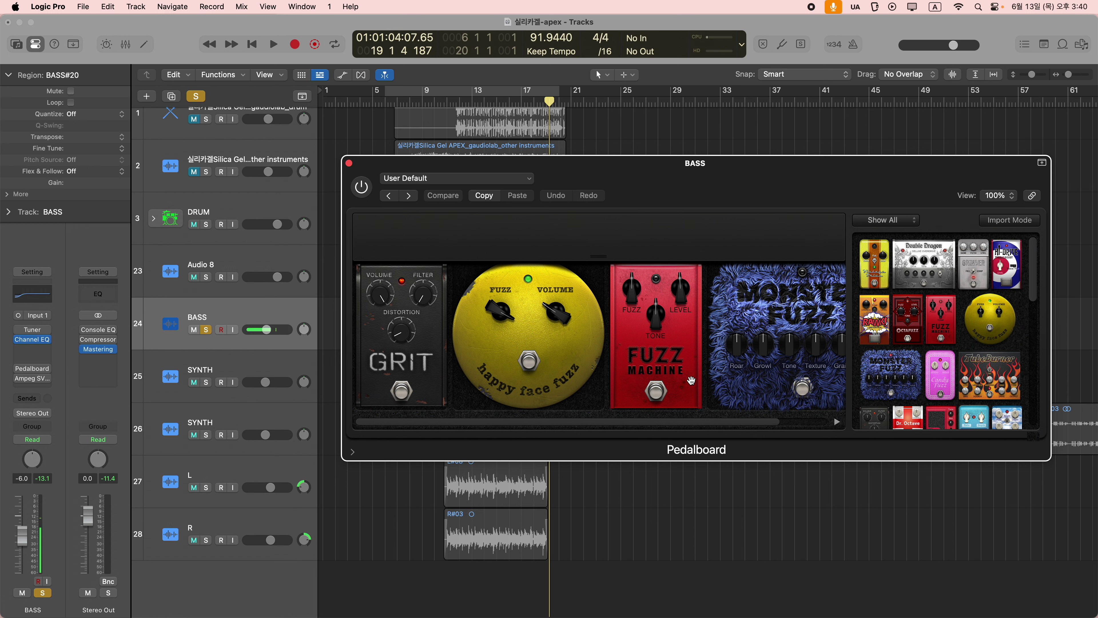
pyautogui.hscroll(3, 737, 373)
pyautogui.hscroll(-3, 742, 373)
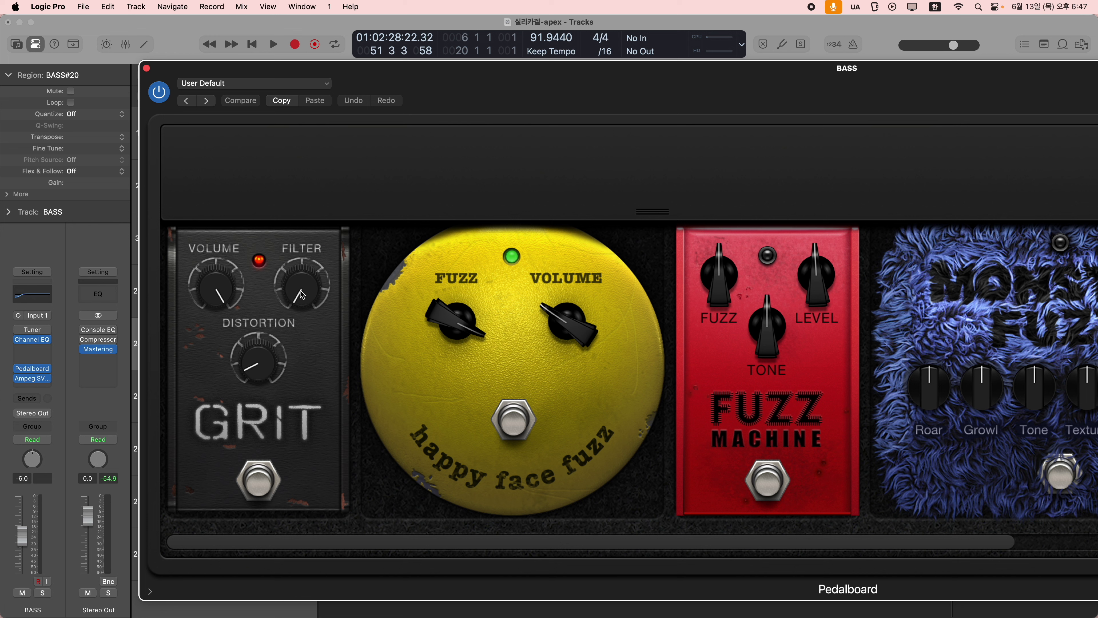
pyautogui.click(302, 295)
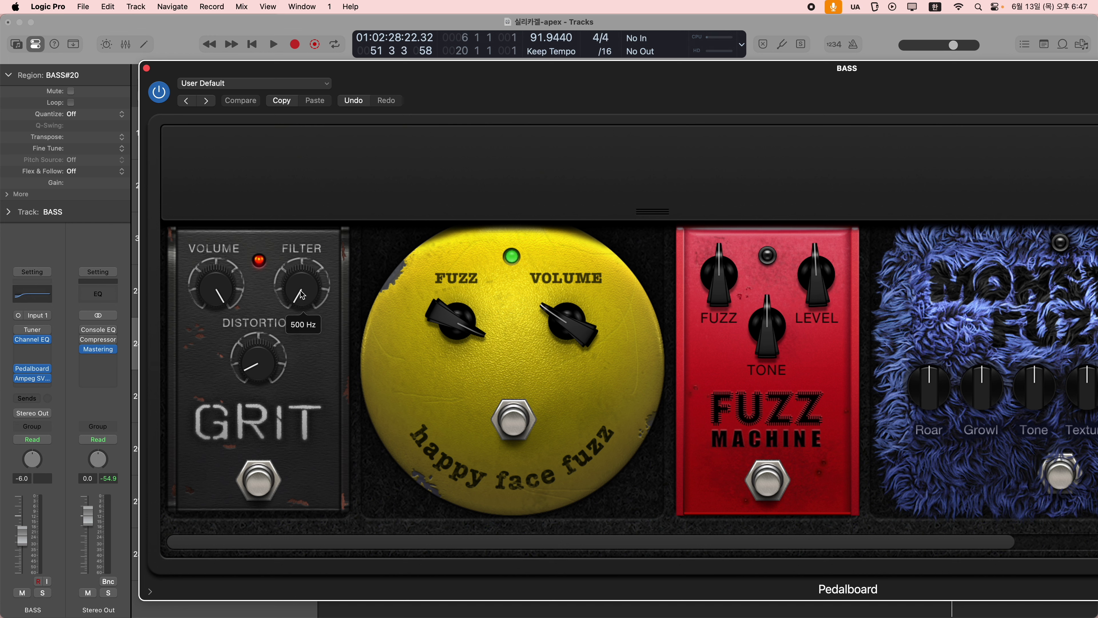
pyautogui.moveTo(258, 364)
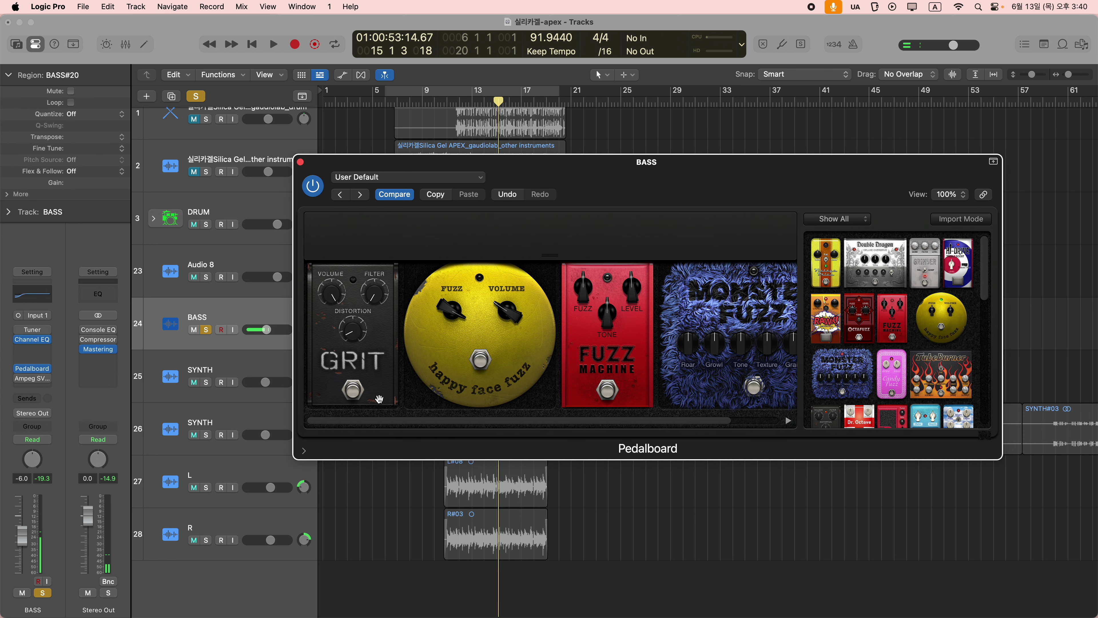
# Switch on the Grit and Happy Face Fuzz pedals during bass playback, check the Fuzz amount, and close the Pedalboard.
pyautogui.press('space')
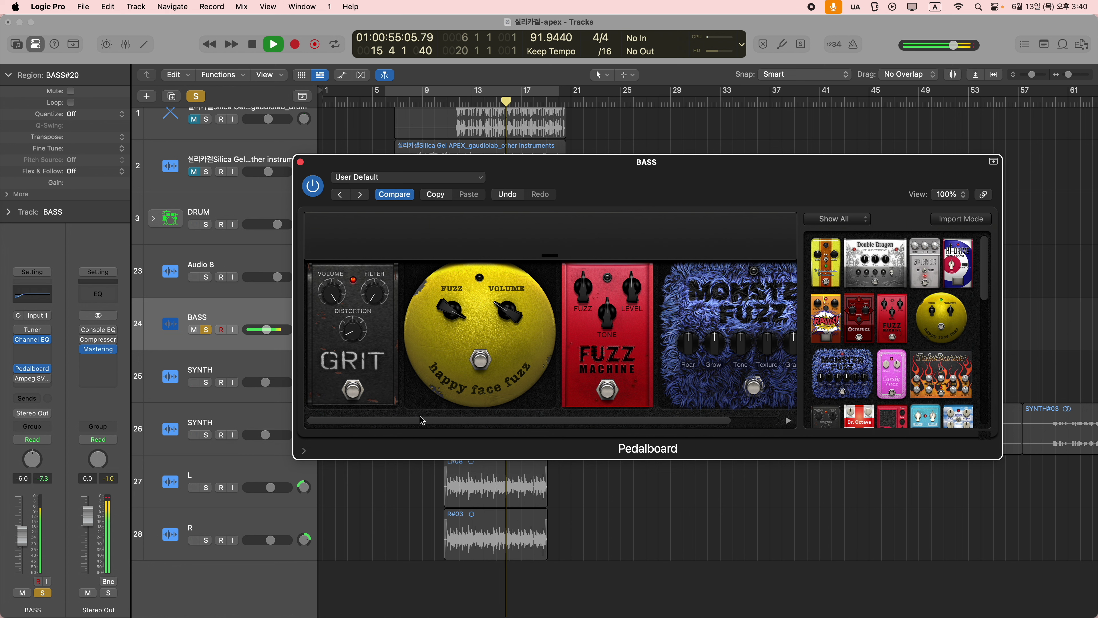
pyautogui.click(480, 359)
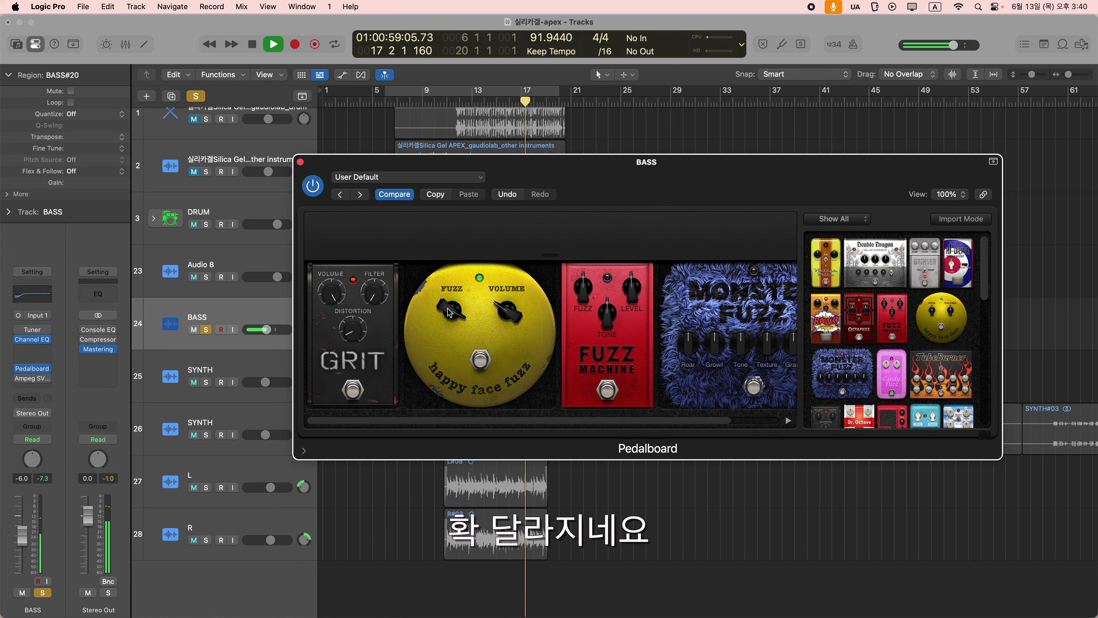
pyautogui.moveTo(453, 319)
pyautogui.mouseDown()
pyautogui.moveTo(461, 373)
pyautogui.moveTo(449, 314)
pyautogui.mouseUp()
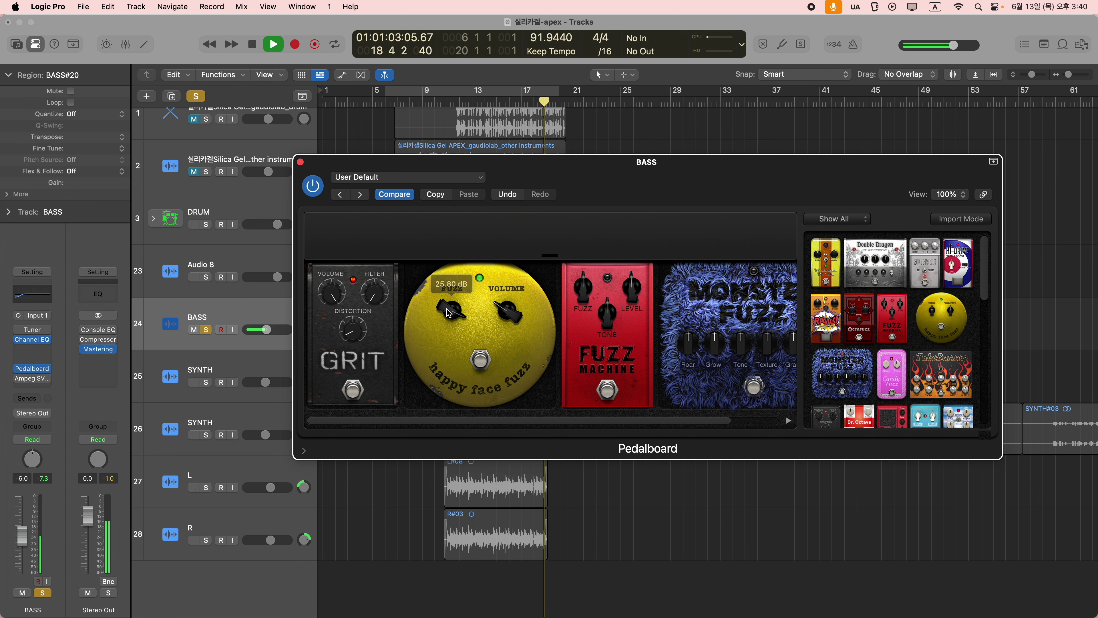
pyautogui.press('space')
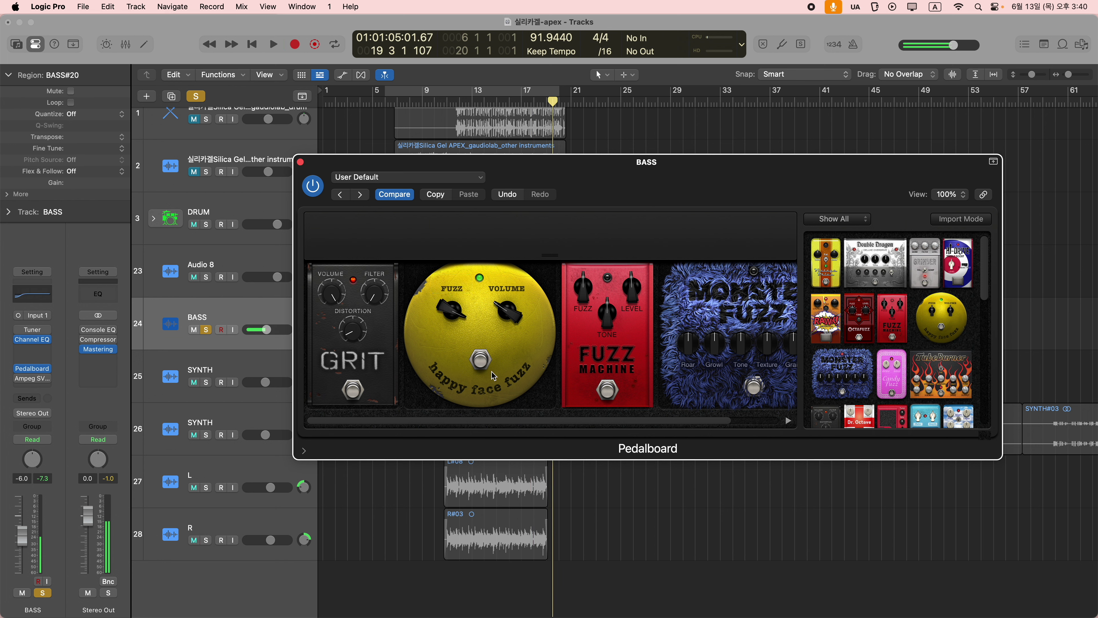
pyautogui.click(301, 163)
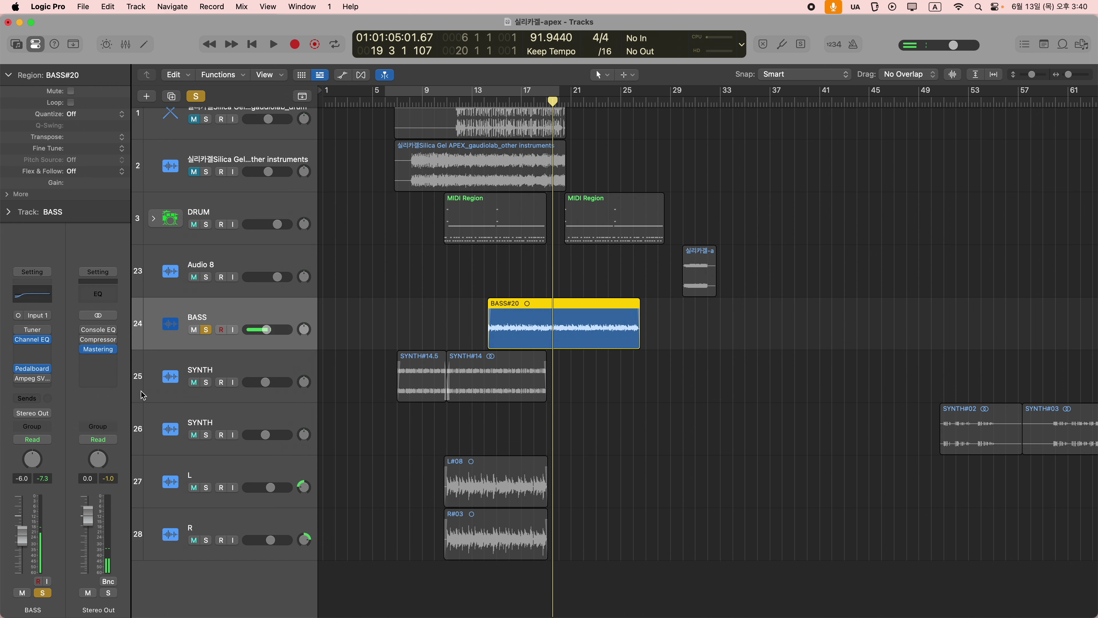
# Open the BASS track's Ampeg SVTVR Classic, choose the 08 Driven Bass preset, and switch the amp on during playback.
pyautogui.click(32, 381)
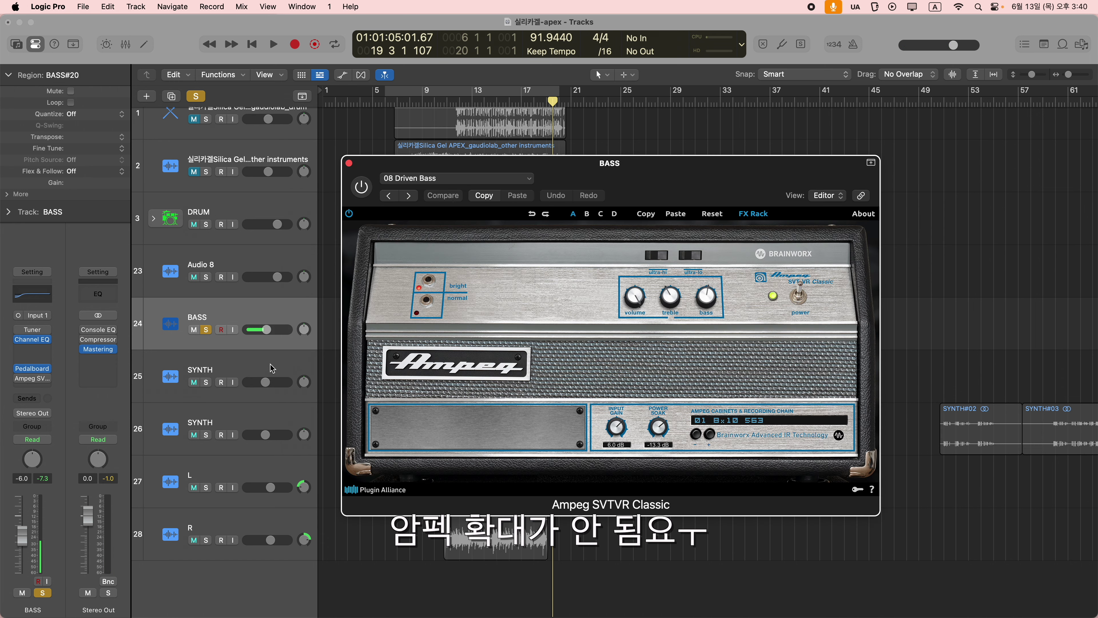
pyautogui.click(507, 177)
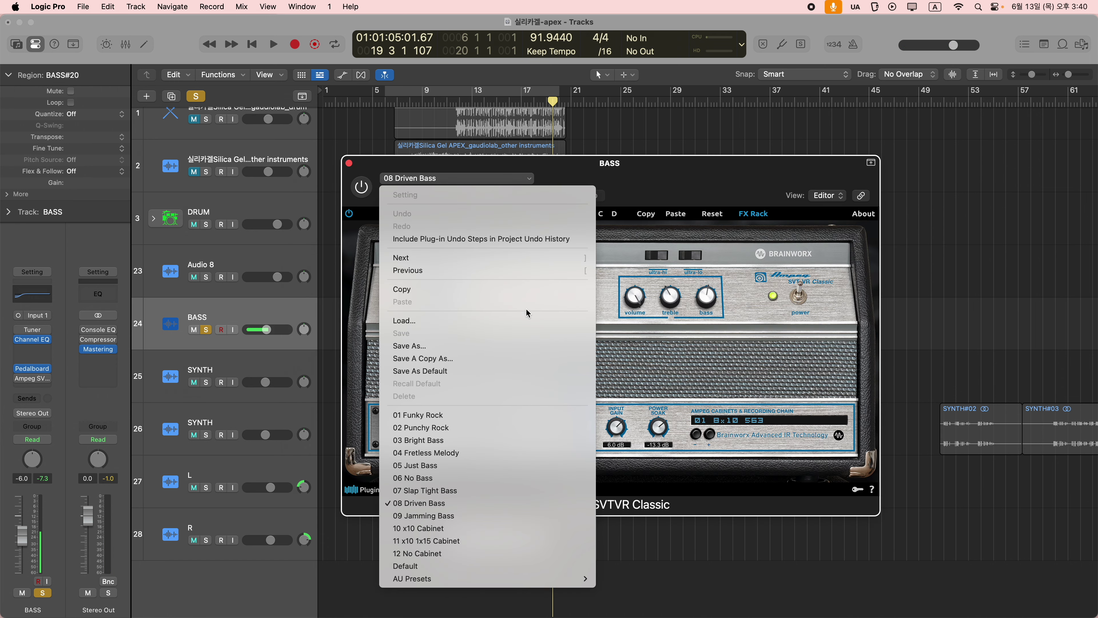
pyautogui.click(466, 500)
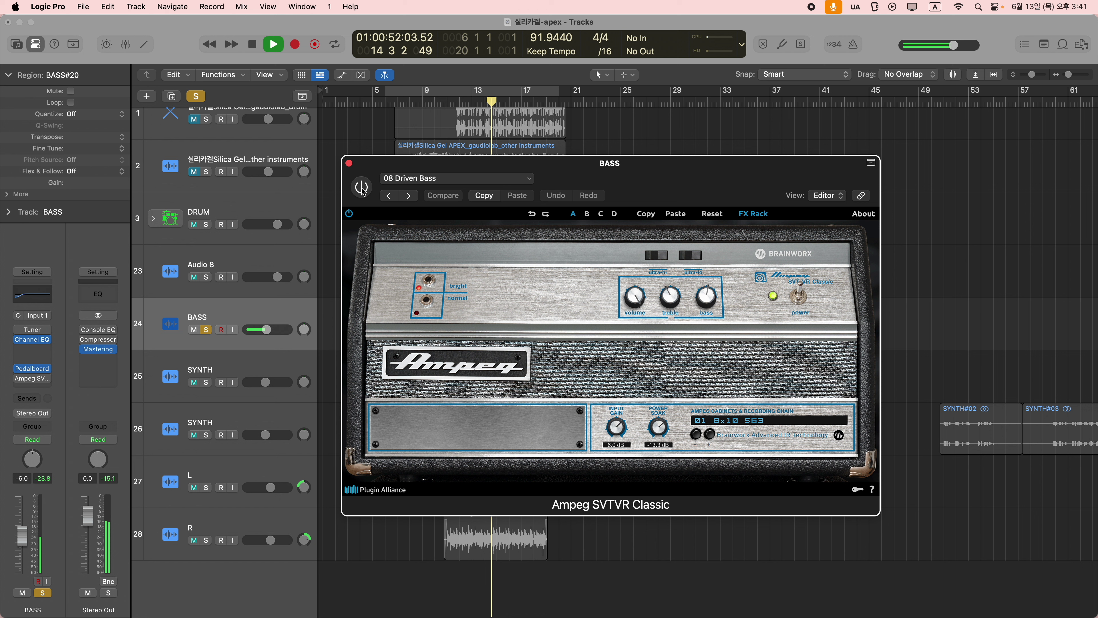
pyautogui.click(362, 187)
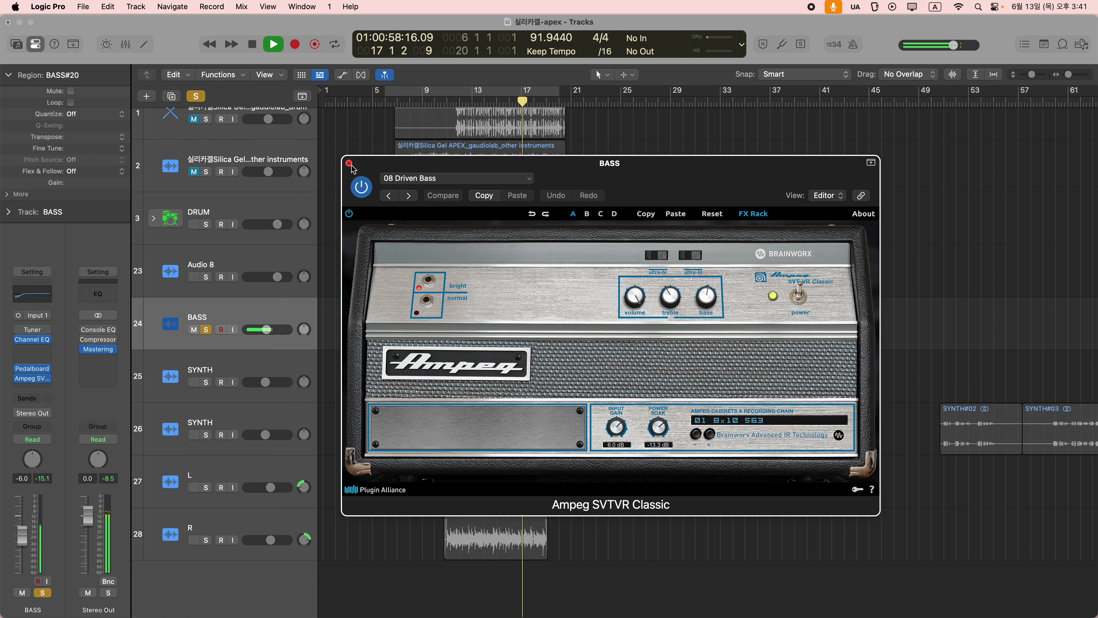
# Compare bass playback with the Ampeg SVTVR Classic bypassed and active, stop playback, and close the amp.
pyautogui.click(364, 188)
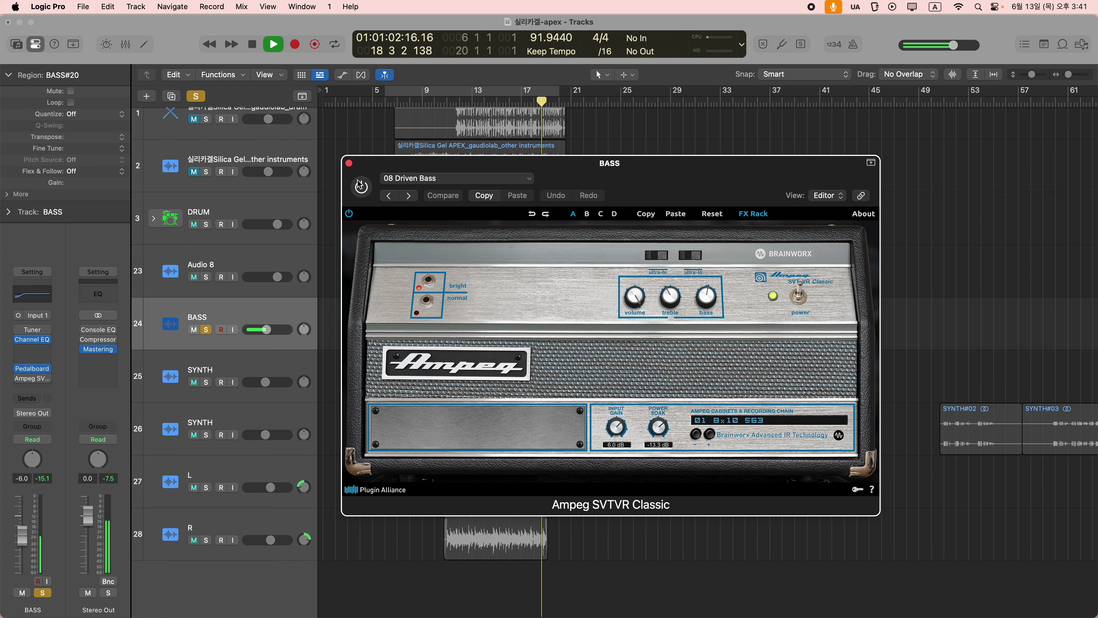
pyautogui.click(360, 186)
pyautogui.press('space')
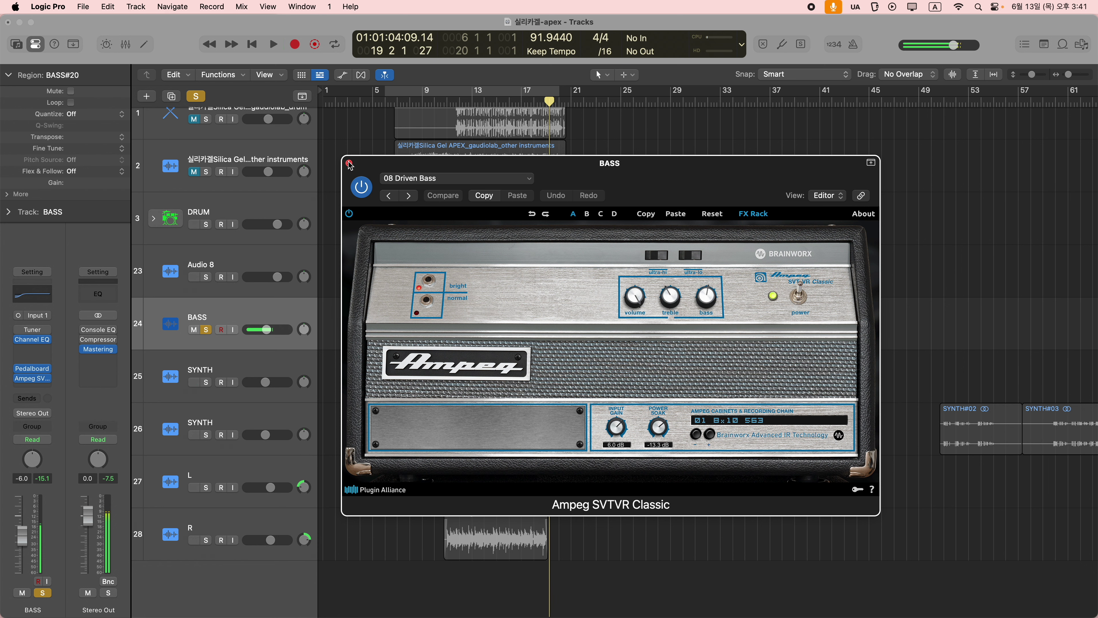
pyautogui.click(349, 165)
# Solo the L guitar track, play its L#08 region without effects, and play it again with the first Compressor switched on.
pyautogui.click(528, 506)
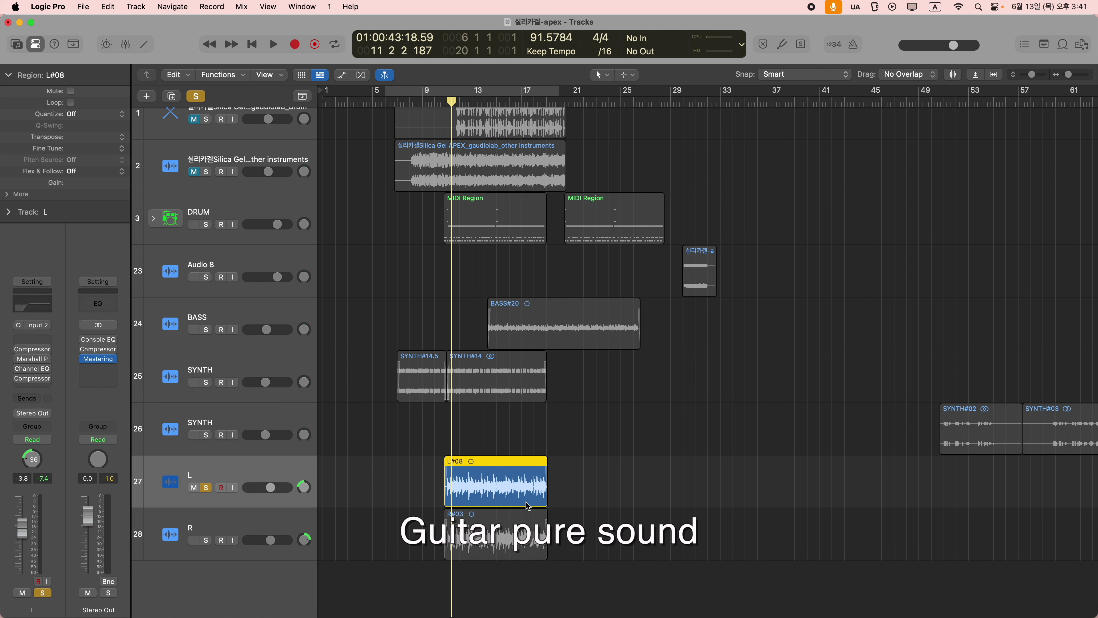
pyautogui.press('space')
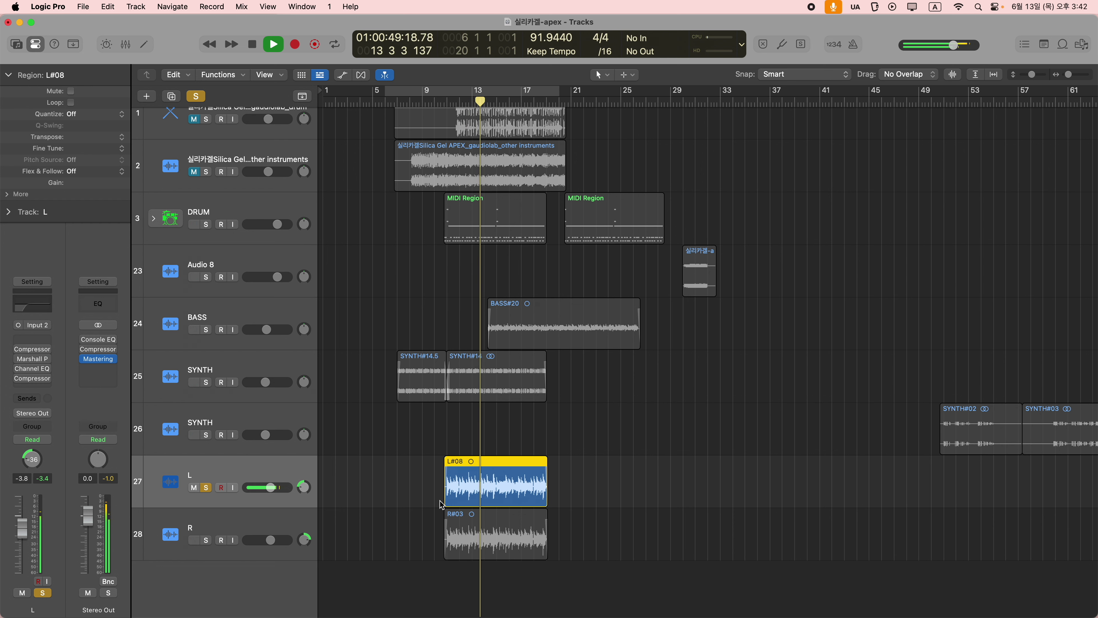
pyautogui.press('space')
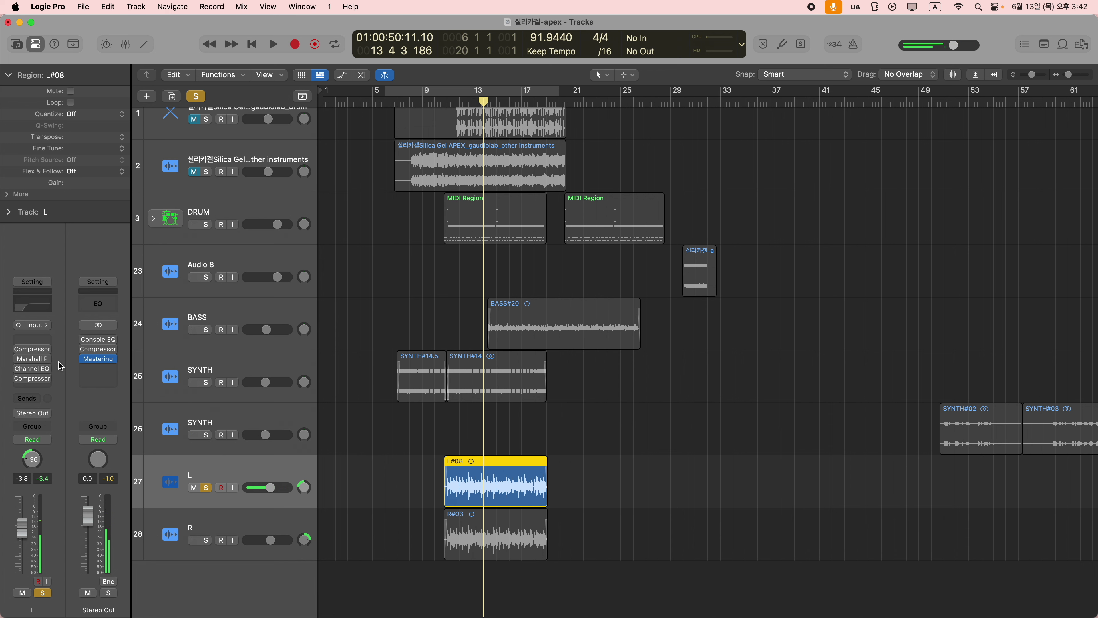
pyautogui.click(20, 349)
pyautogui.press('space')
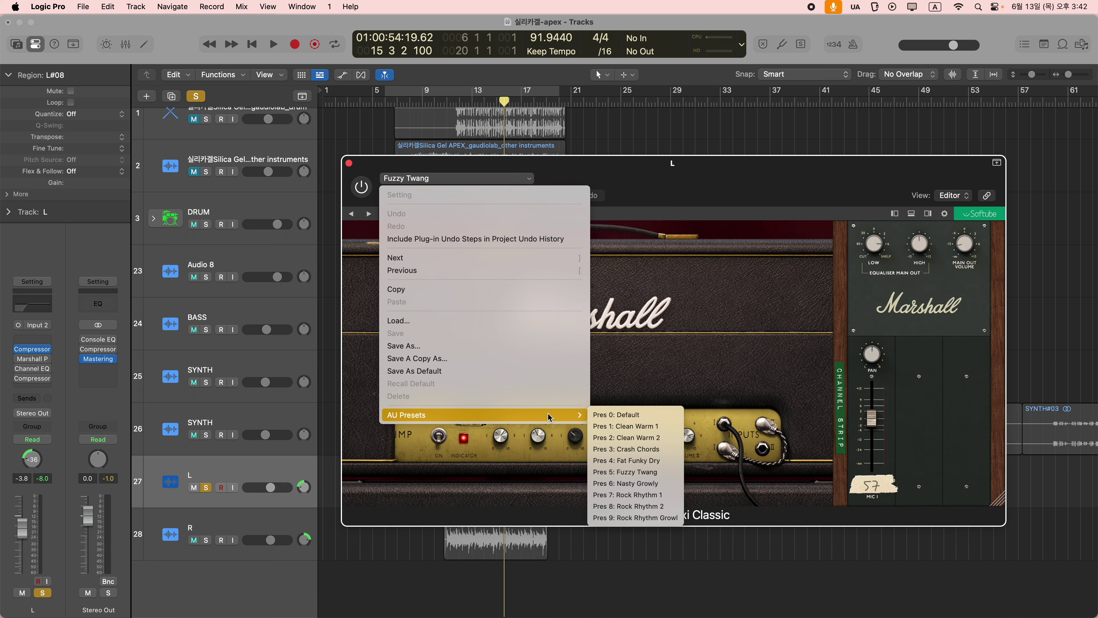
# Switch on the L track's Marshall Plexi Classic with the Fuzzy Twang preset, compare playback with it bypassed and active, and close it.
pyautogui.click(733, 263)
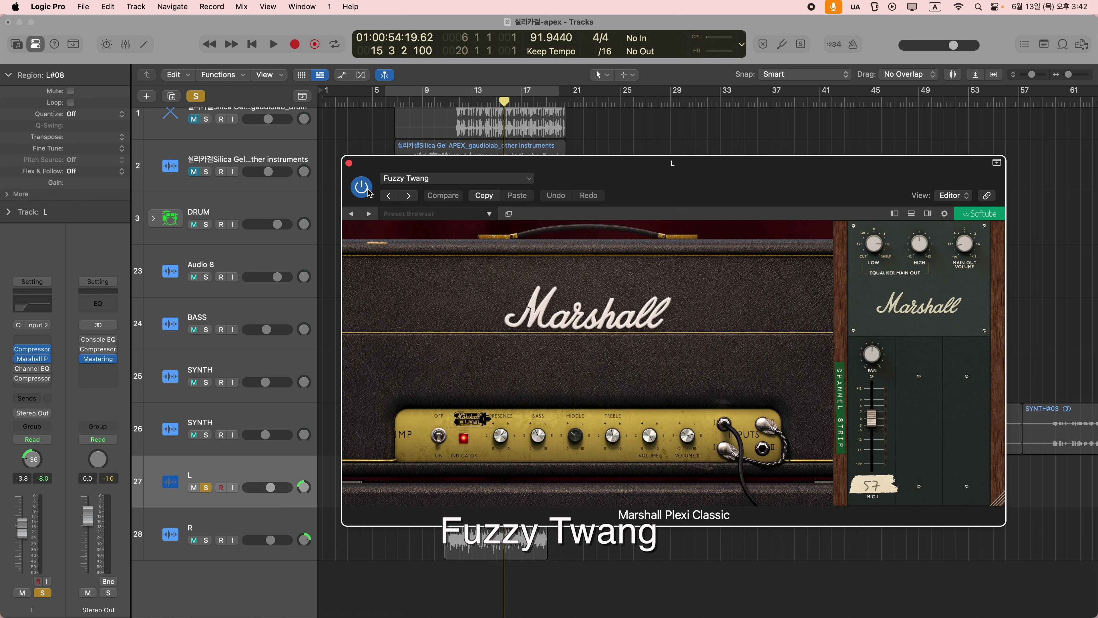
pyautogui.press('space')
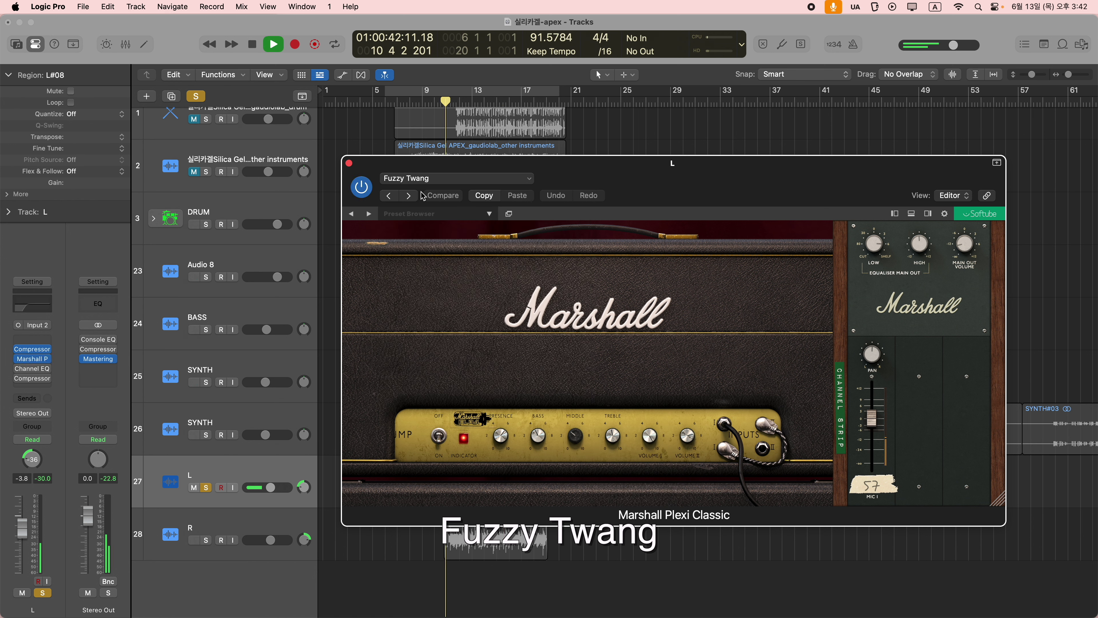
pyautogui.click(366, 190)
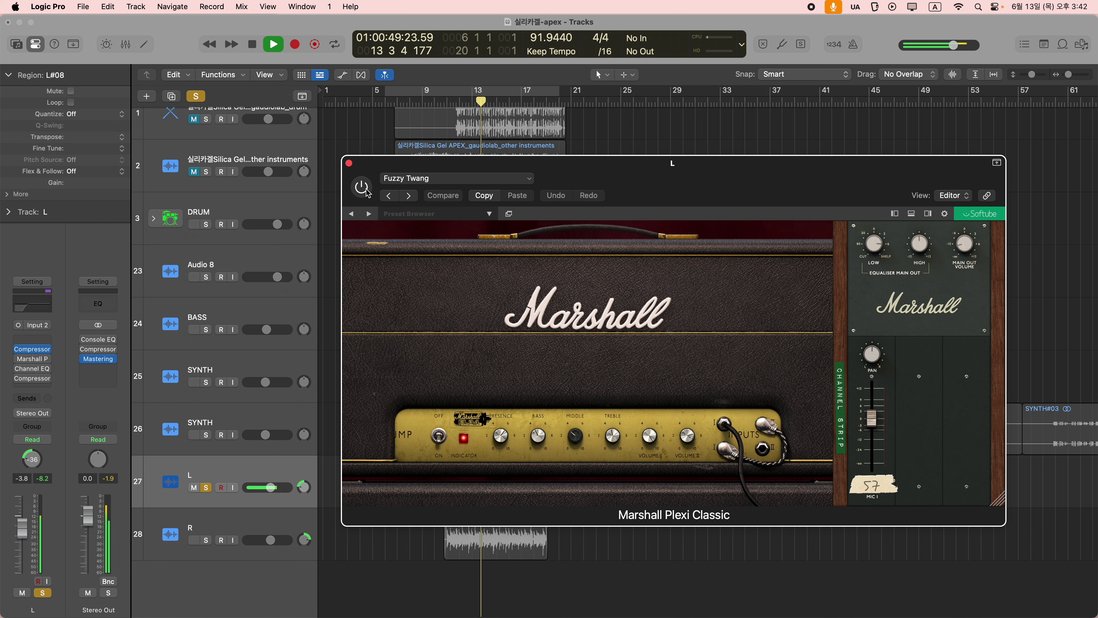
pyautogui.click(367, 190)
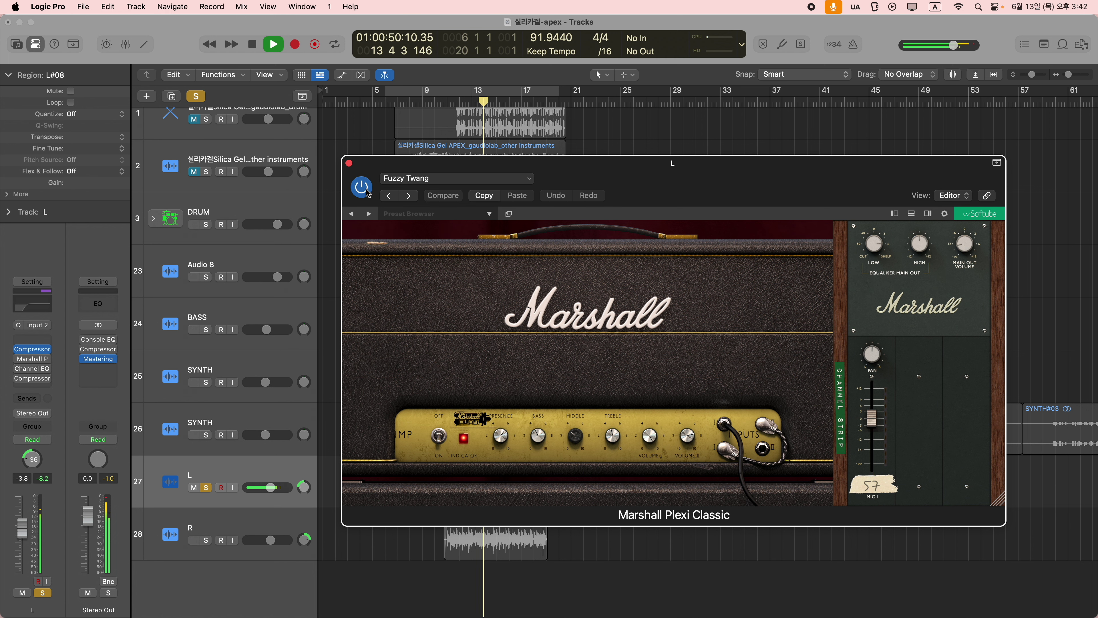
pyautogui.press('space')
pyautogui.click(349, 164)
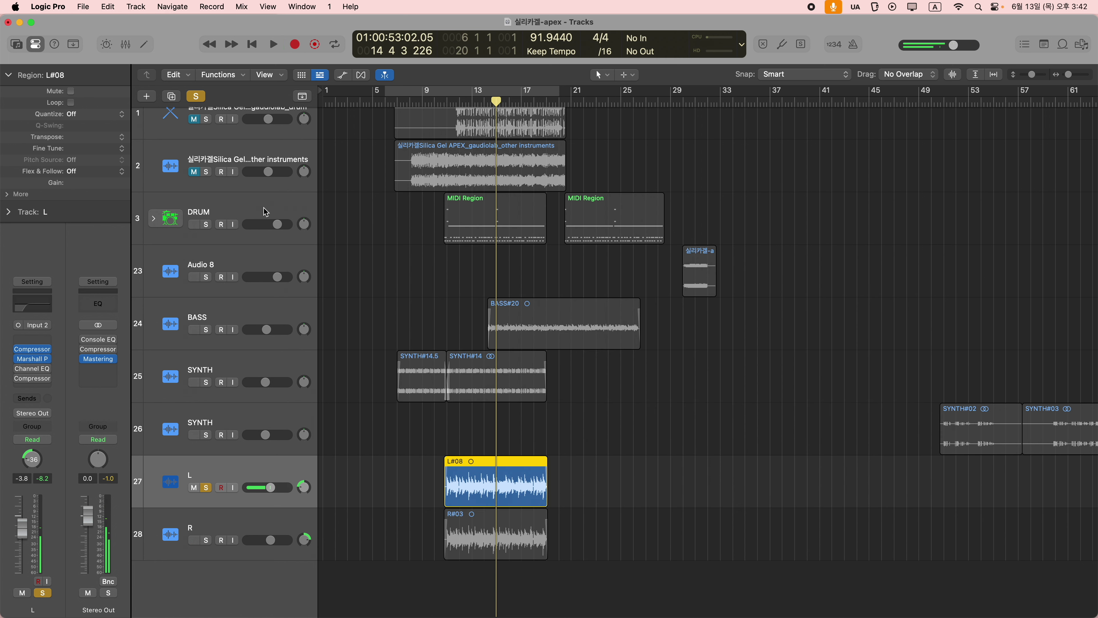
# Turn on the L track's Channel EQ and compare playback with its 150 Hz low cut and 155 Hz low shelf off and on.
pyautogui.click(35, 371)
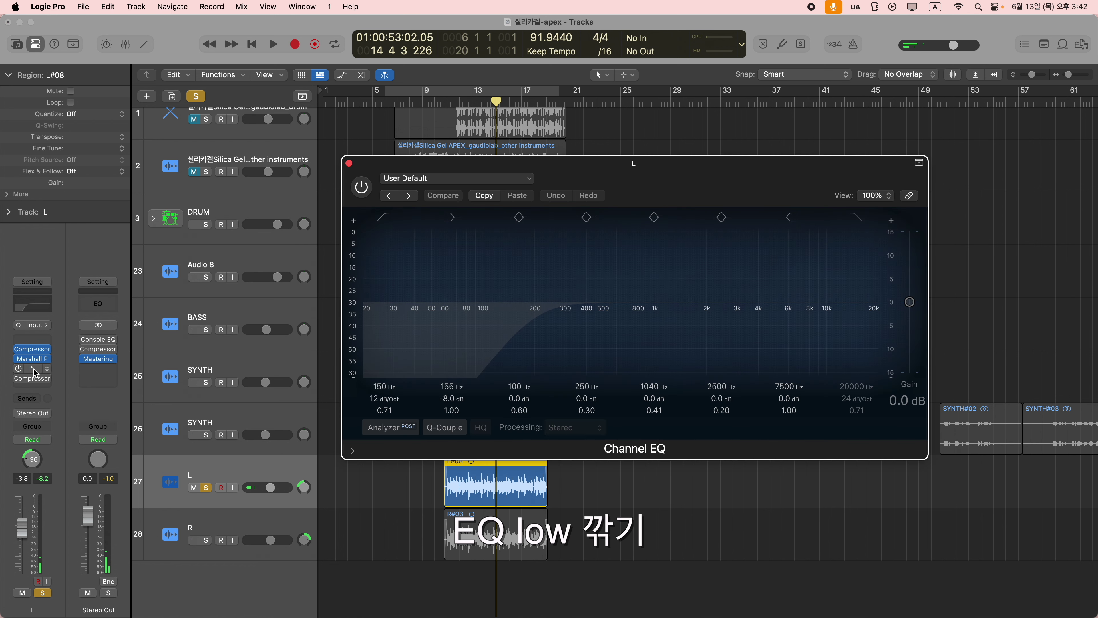
pyautogui.click(361, 187)
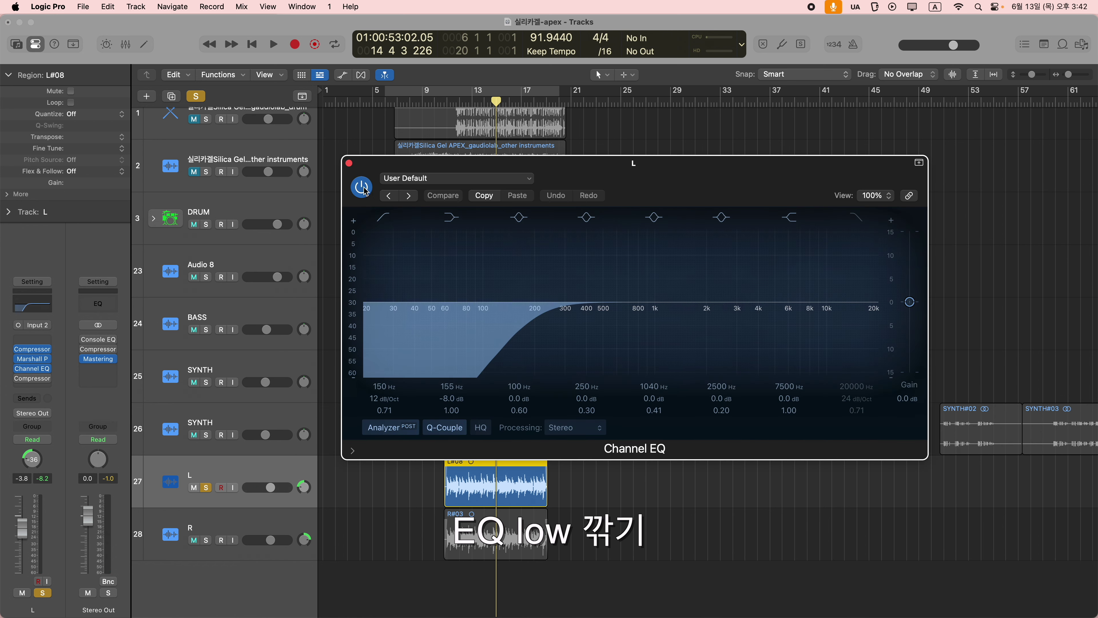
pyautogui.press('space')
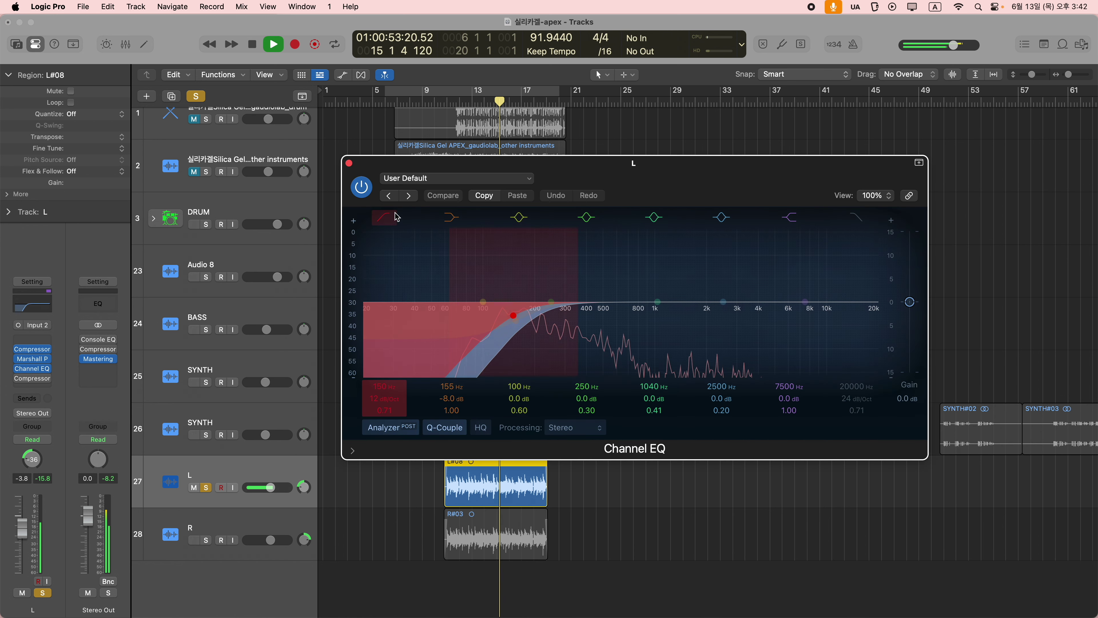
pyautogui.click(413, 220)
pyautogui.click(451, 217)
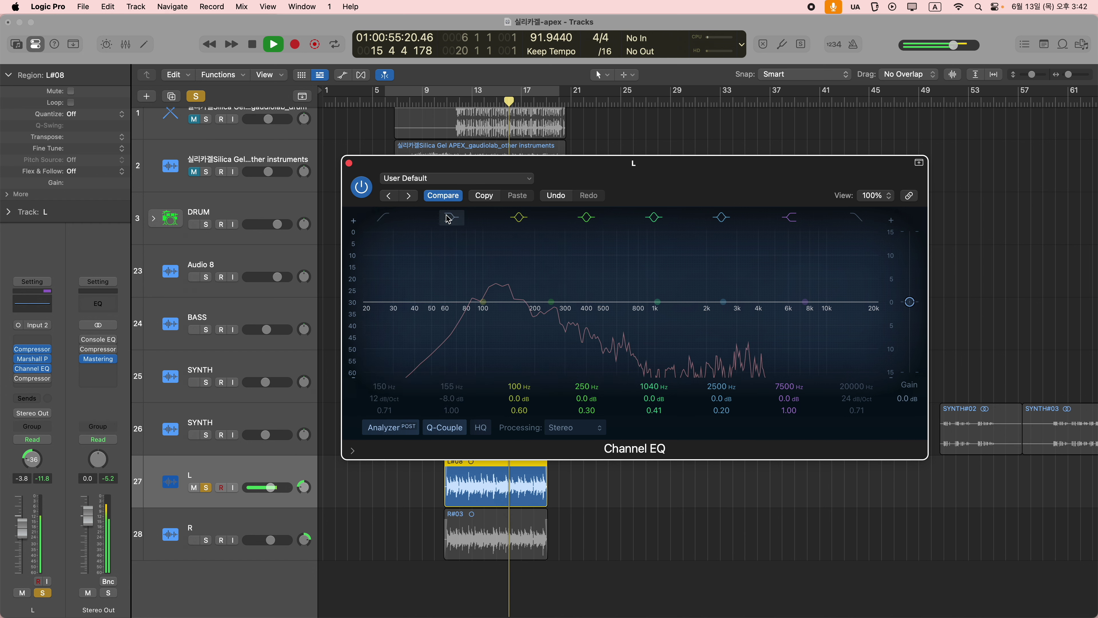
pyautogui.click(384, 217)
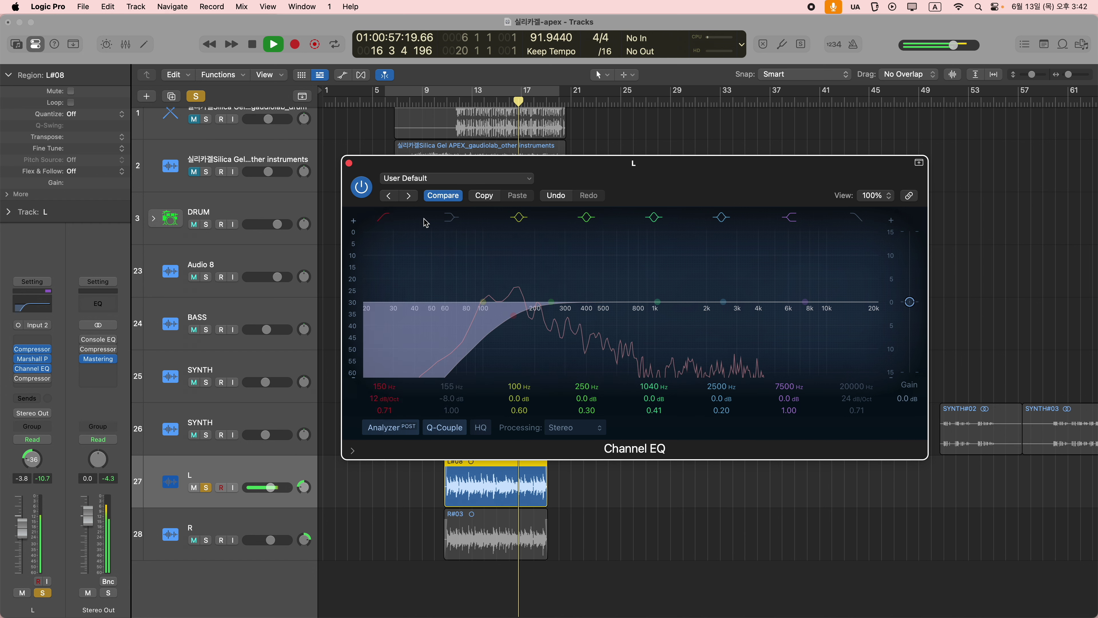
pyautogui.click(451, 217)
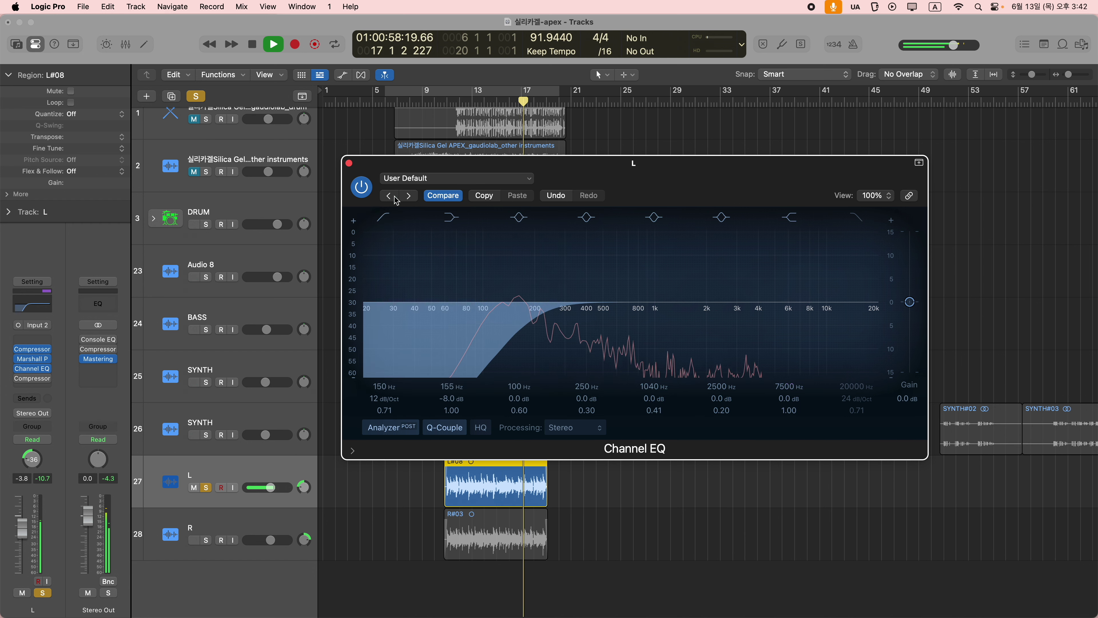
pyautogui.click(349, 164)
pyautogui.press('space')
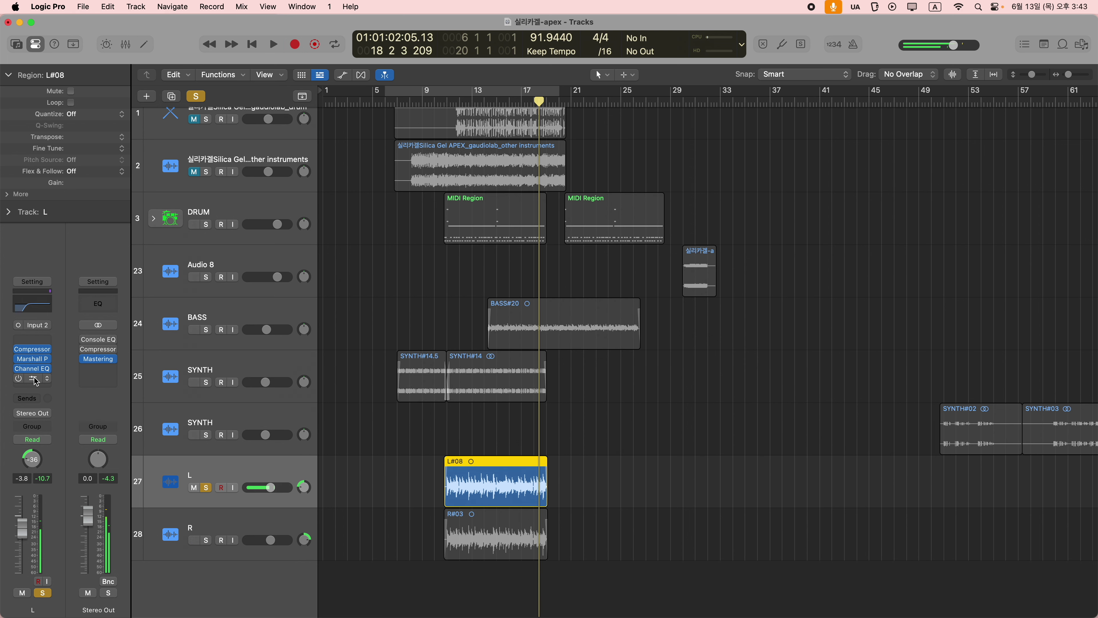
# Switch on the L track's last Compressor, set to Vintage VCA, listen to the guitar through it, and close it.
pyautogui.click(32, 378)
pyautogui.press('space')
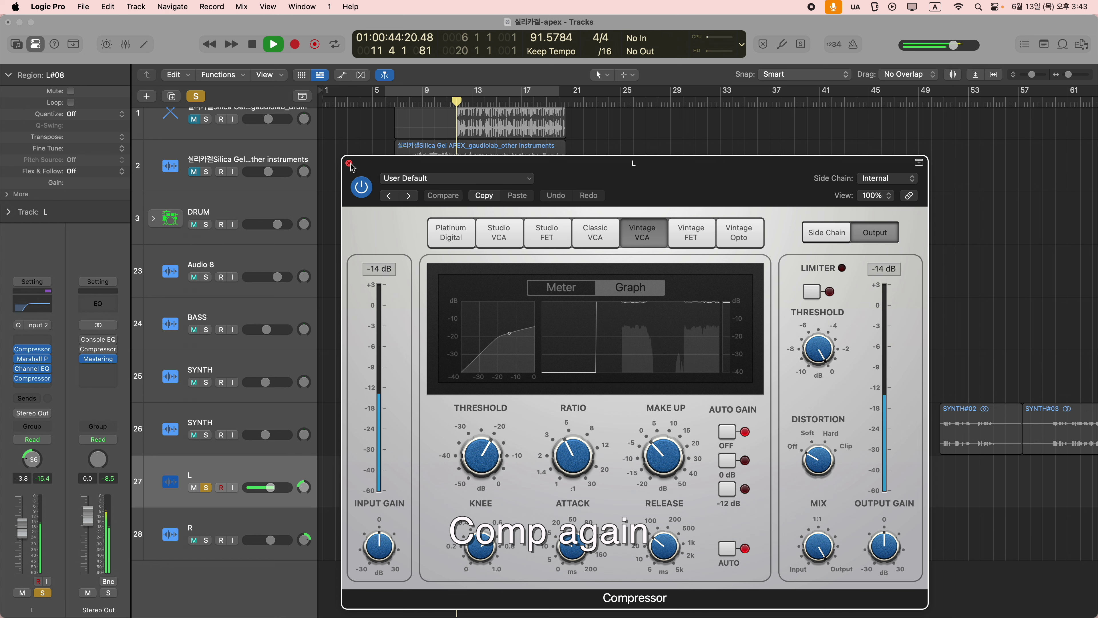
pyautogui.click(350, 164)
pyautogui.press('space')
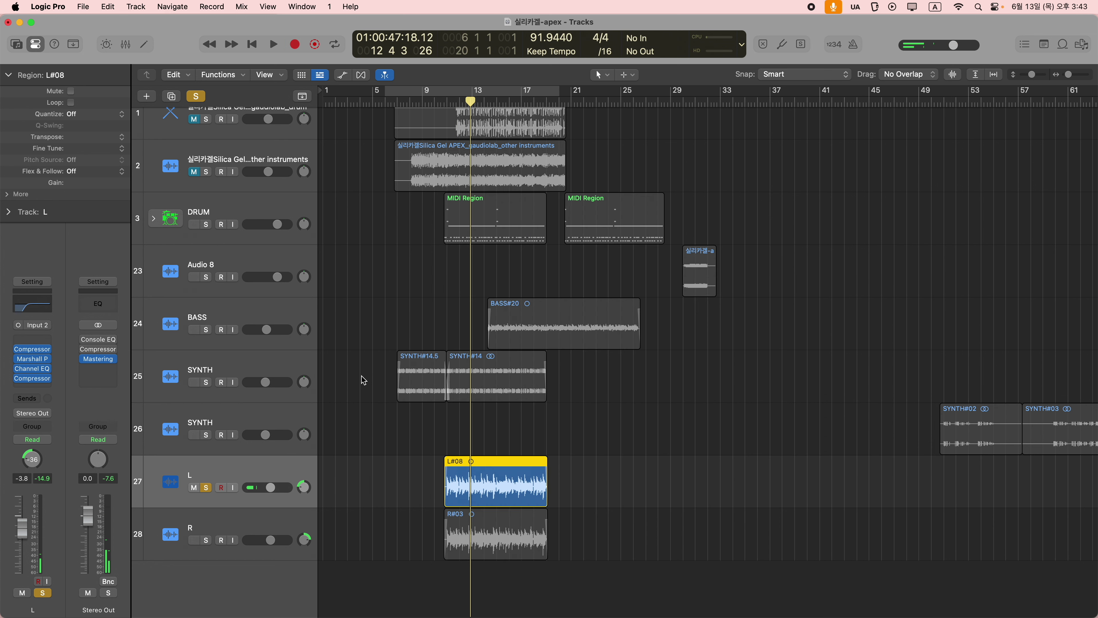
# Select and solo SYNTH track 25 and play its regions from the start with the track's effects off.
pyautogui.click(251, 360)
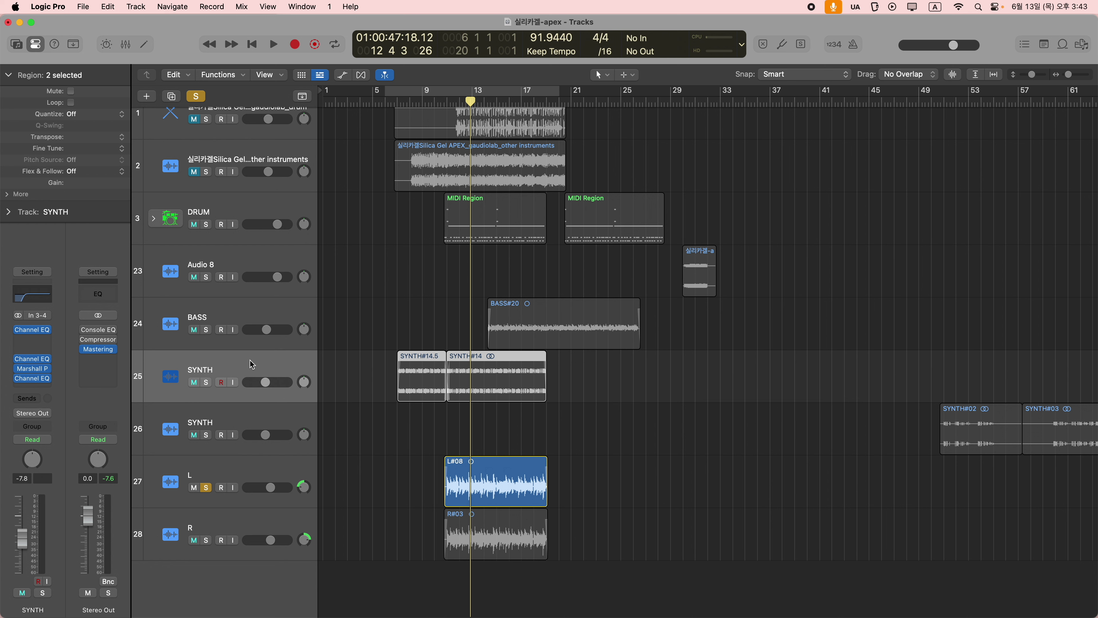
pyautogui.click(252, 365)
pyautogui.hotkey('shift', 'space')
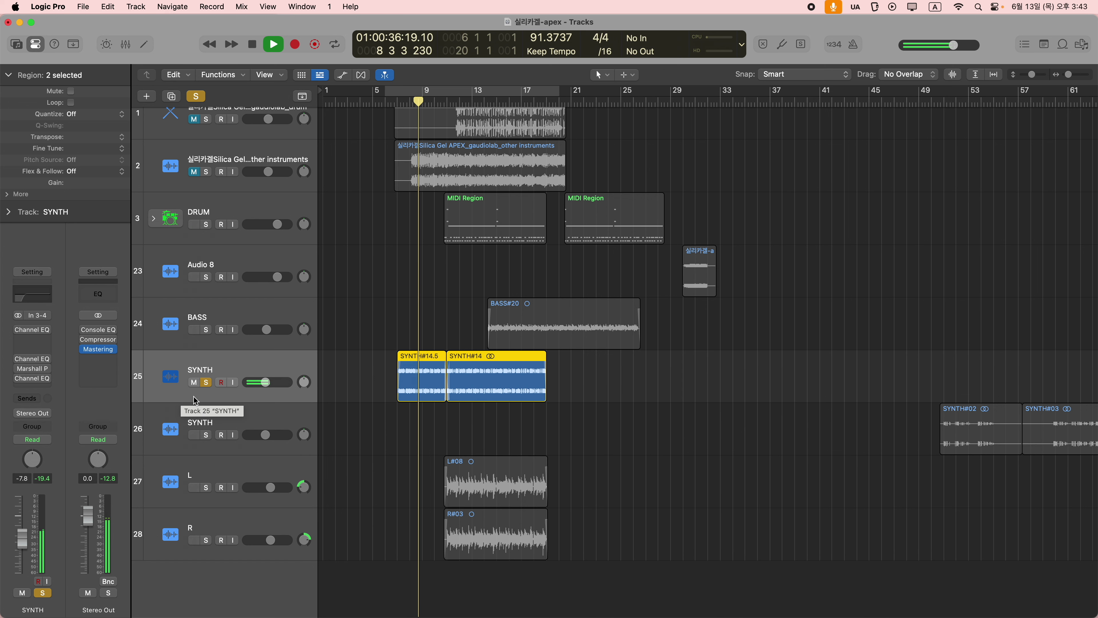
pyautogui.press('space')
# Turn on the first Channel EQ on SYNTH track 25 and compare playback with its 134 Hz low cut off and on.
pyautogui.click(34, 331)
pyautogui.click(362, 187)
pyautogui.hotkey('shift', 'space')
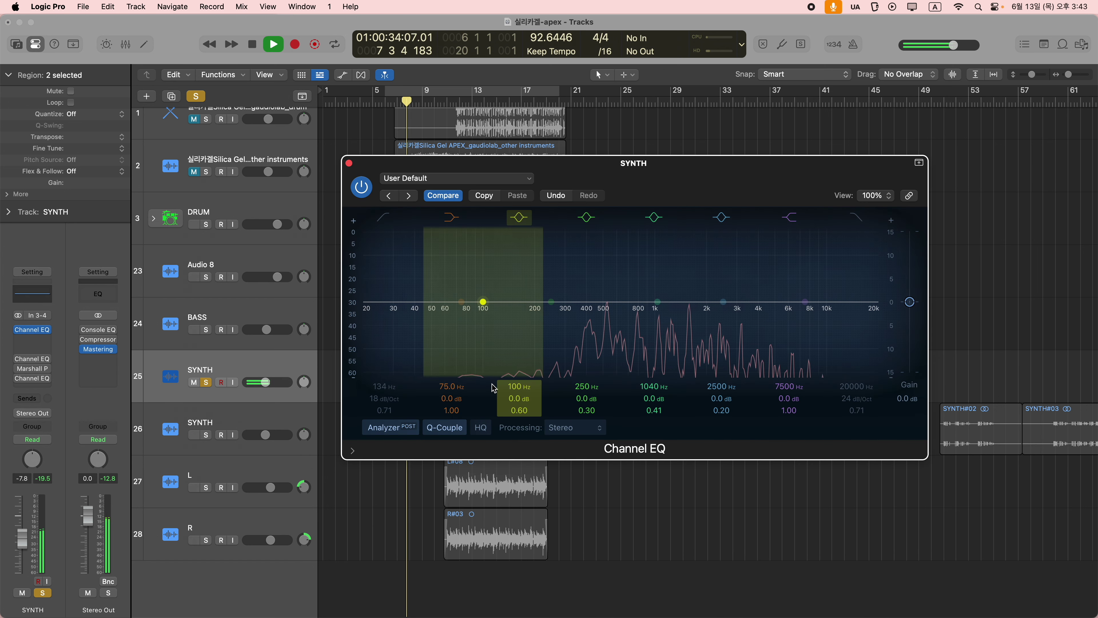
pyautogui.click(386, 218)
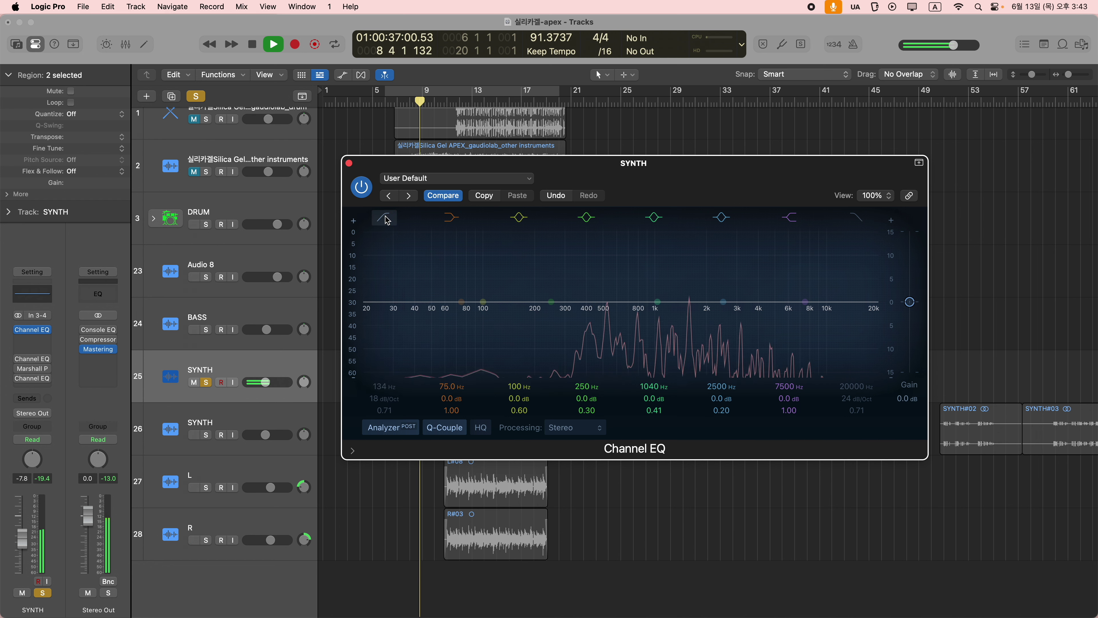
pyautogui.click(386, 218)
pyautogui.press('space')
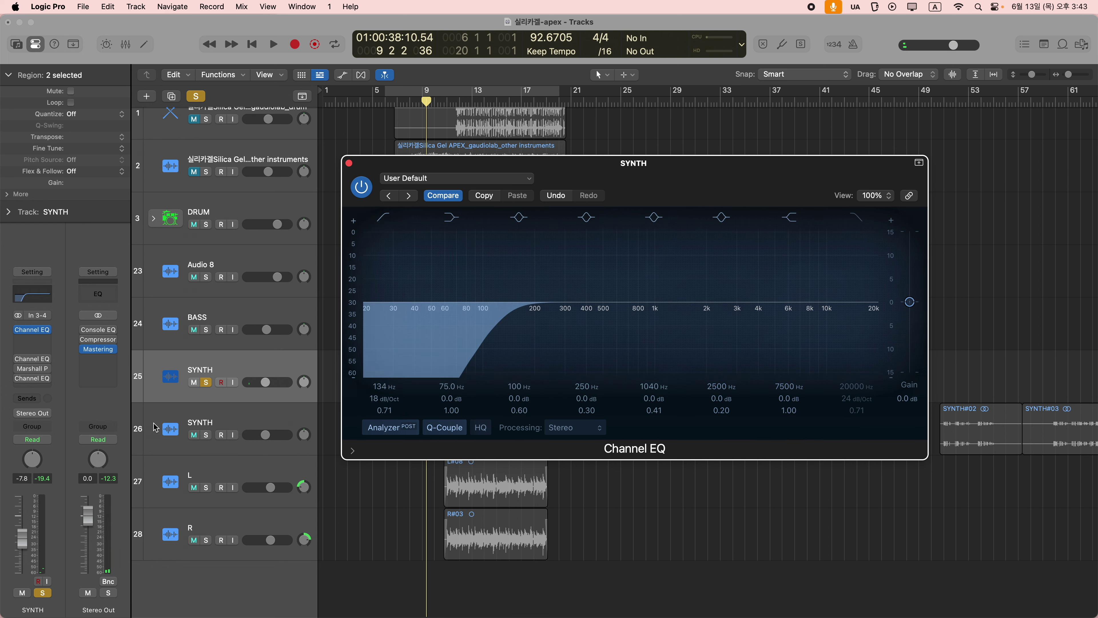
# Open the Marshall Plexi Classic on SYNTH track 25 and switch it on during playback.
pyautogui.click(47, 372)
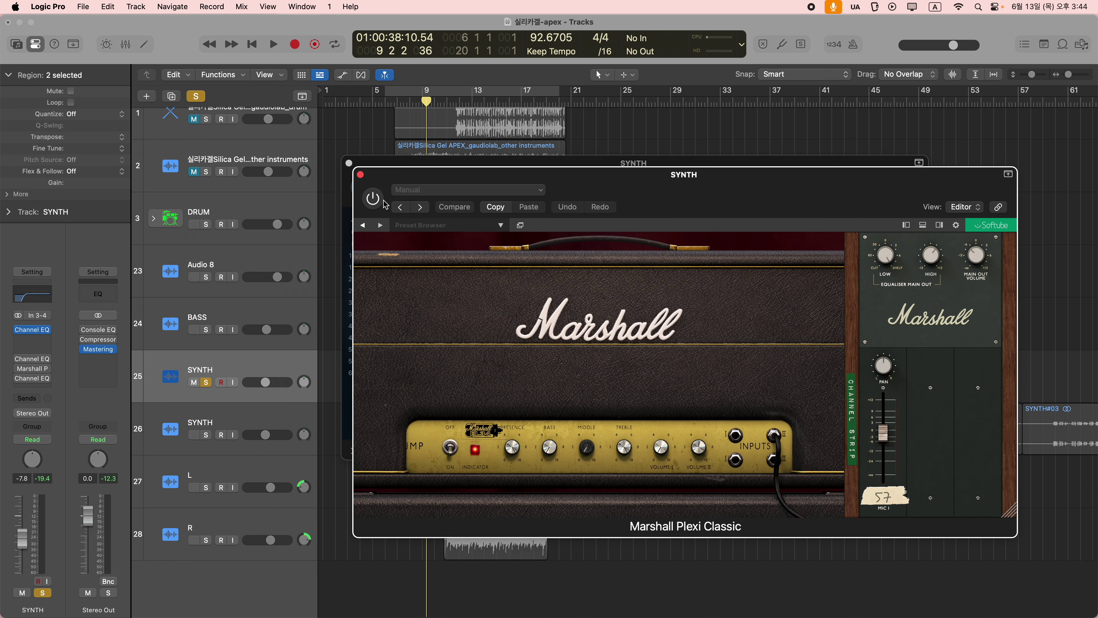
pyautogui.press('space')
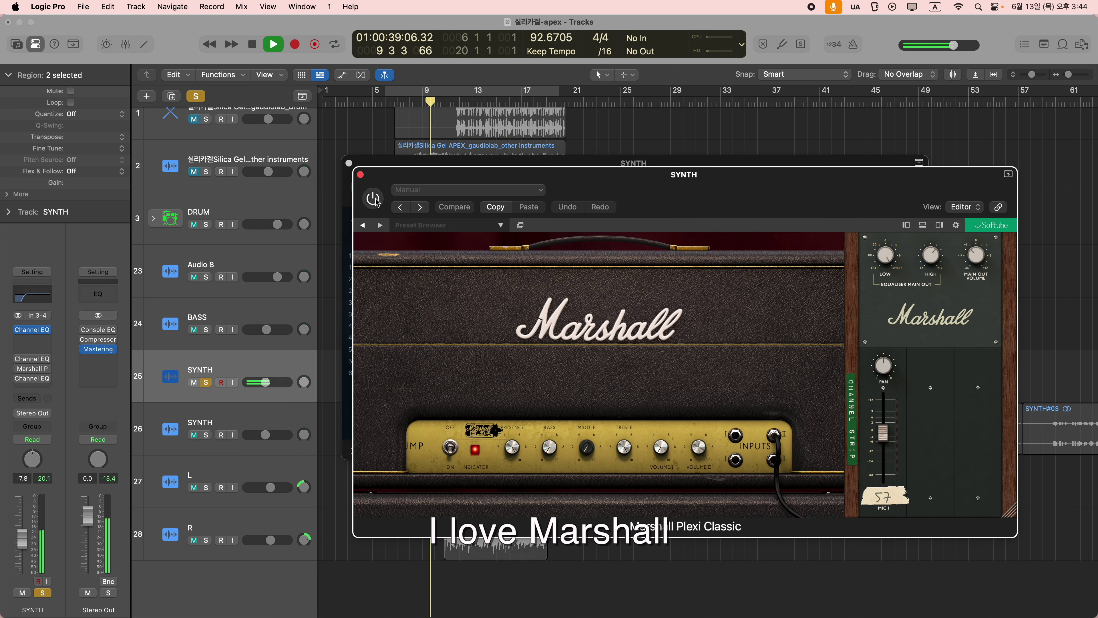
pyautogui.click(374, 199)
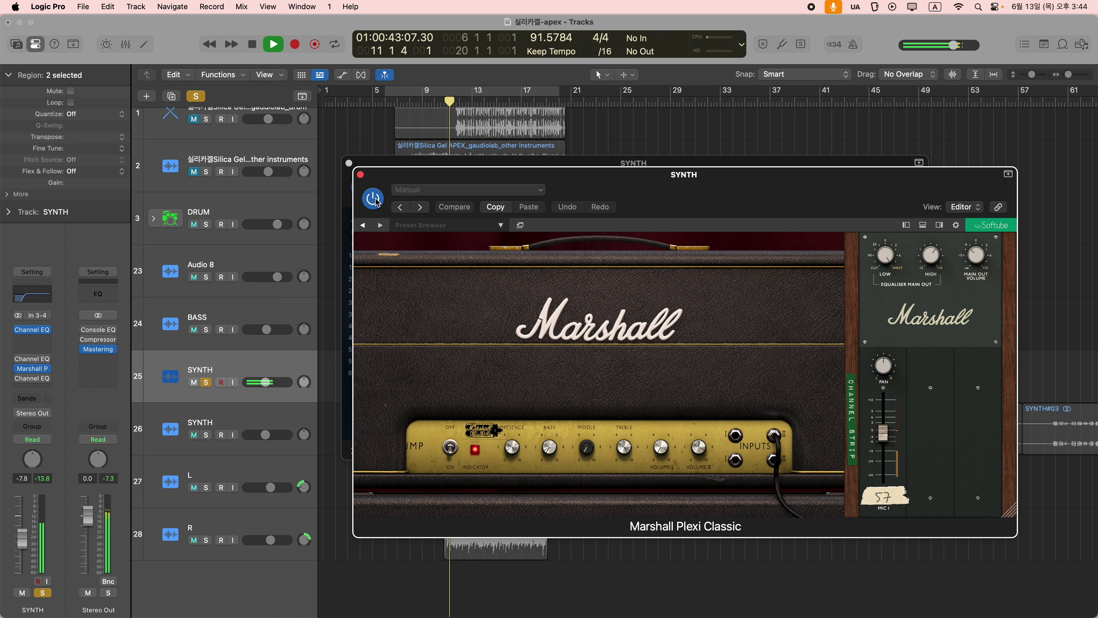
pyautogui.press('space')
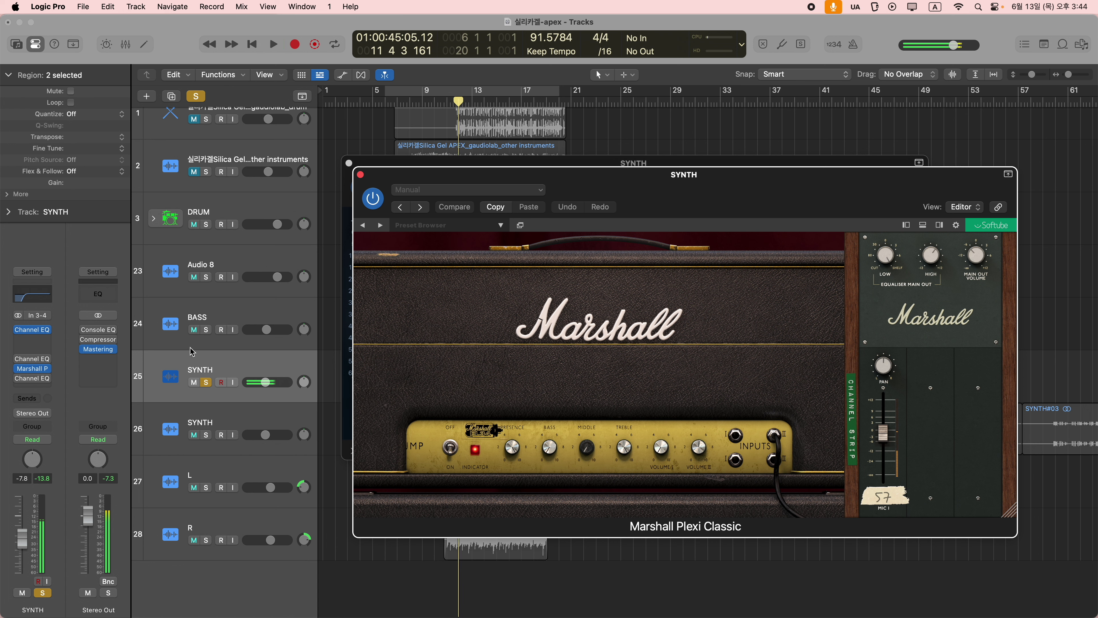
# Switch on the last Channel EQ on SYNTH track 25 and compare playback with its 123 Hz low cut and 196 Hz low shelf off and on.
pyautogui.moveTo(39, 384)
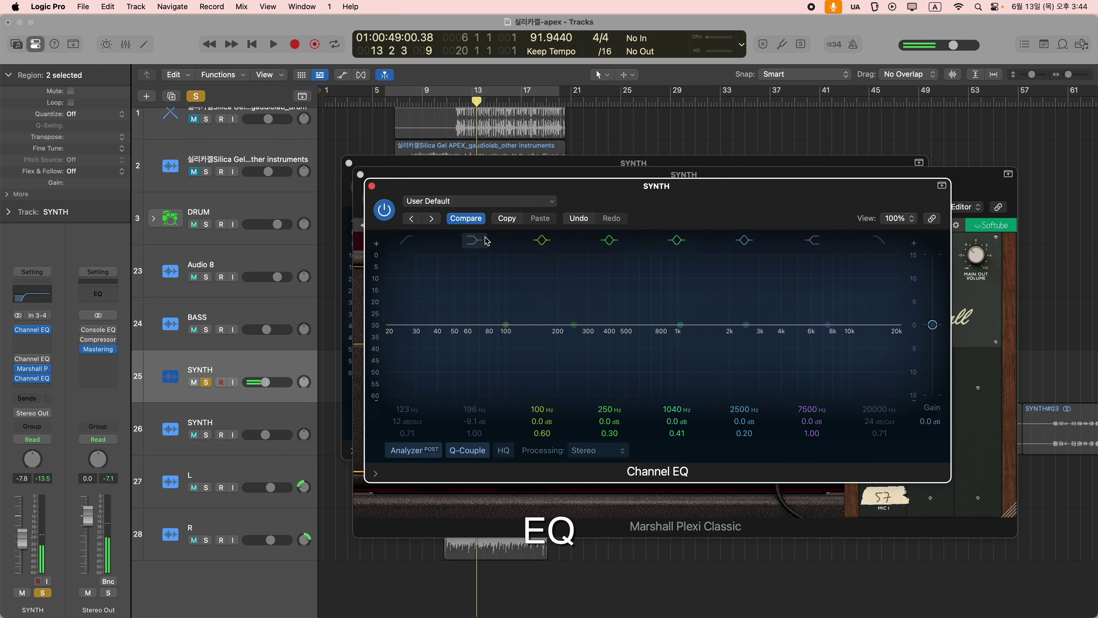
pyautogui.click(466, 218)
pyautogui.press('space')
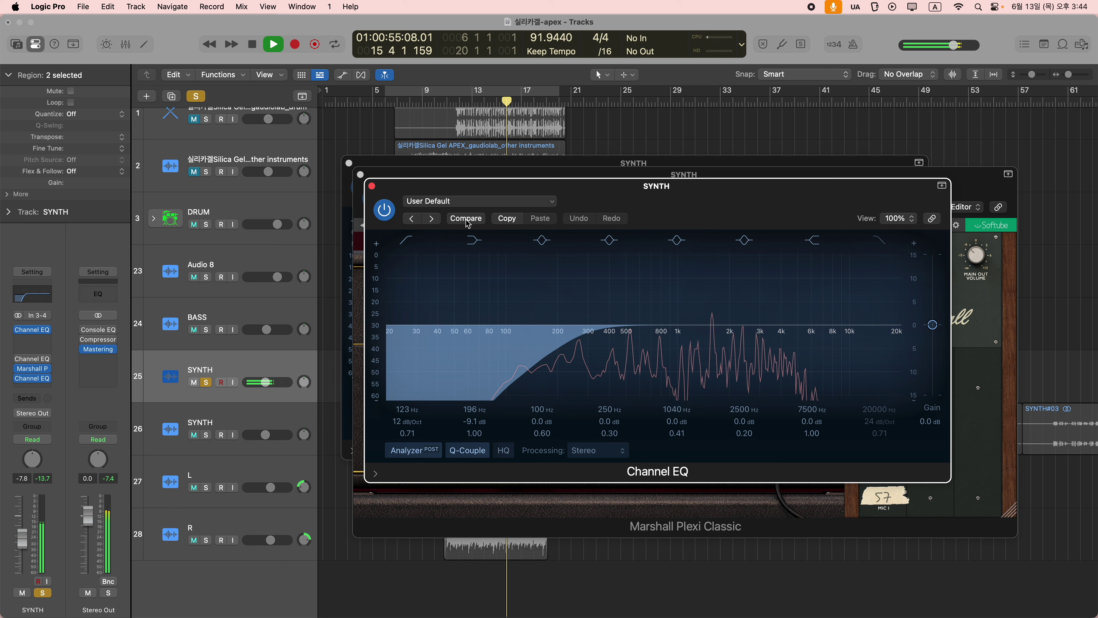
pyautogui.click(468, 221)
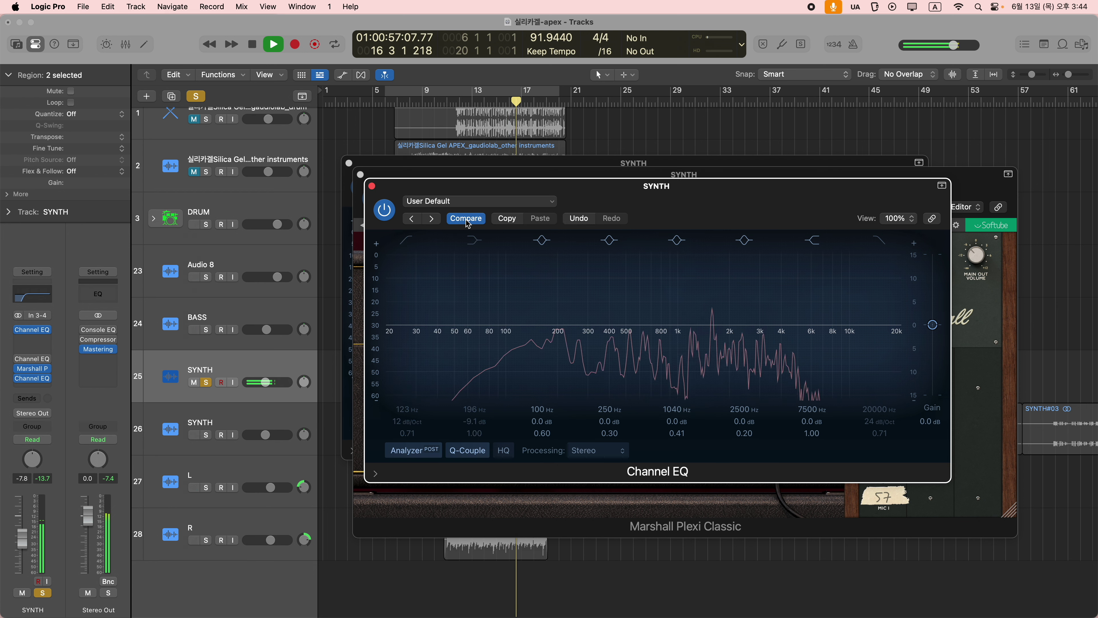
pyautogui.click(467, 219)
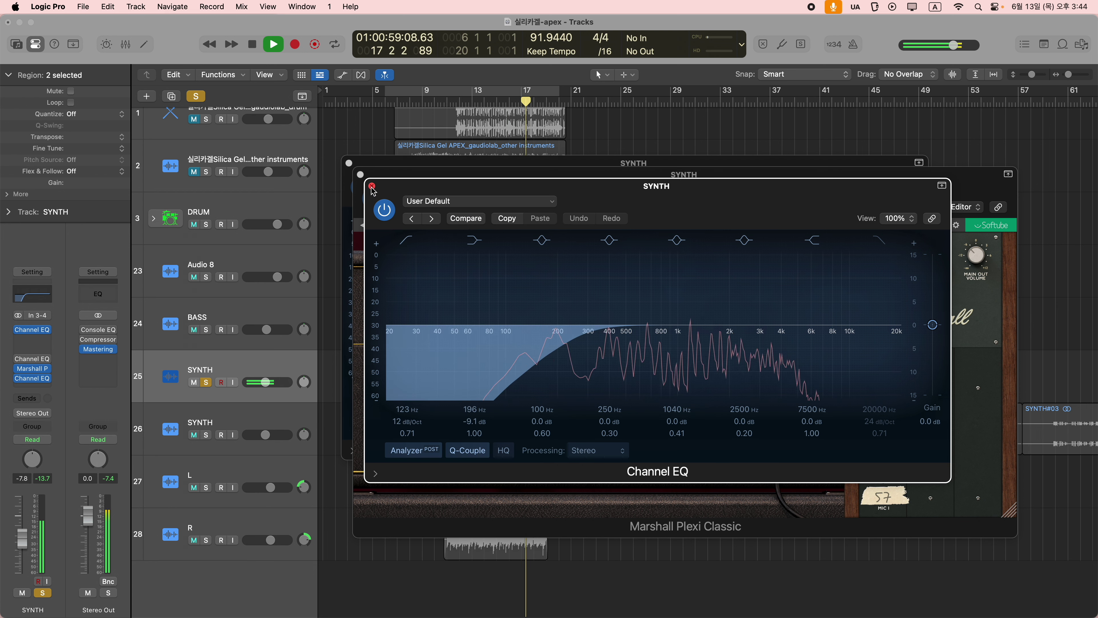